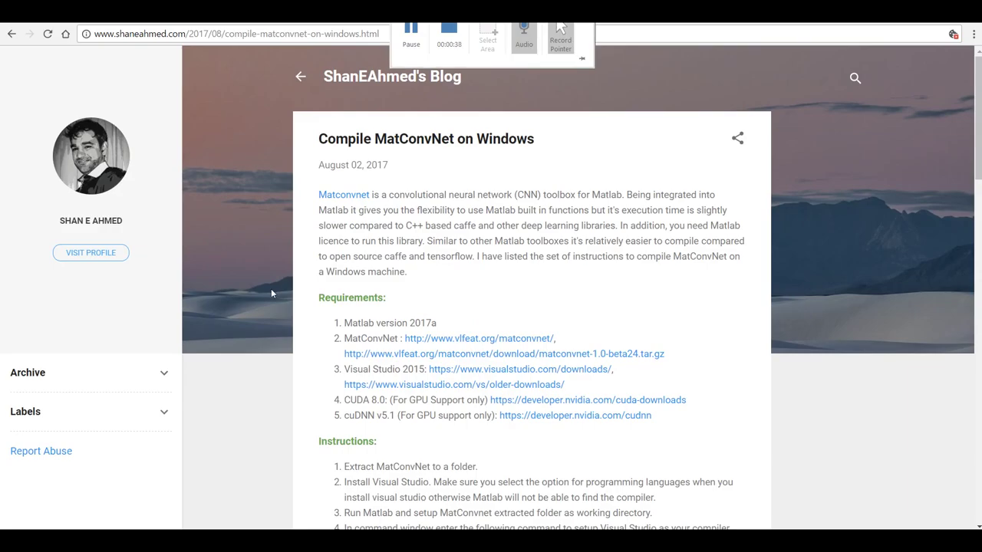
Step: Scroll through the blog's Requirements list to the Visual Studio downloads link
scroll(320, 264, down, 1)
scroll(320, 264, down, 3)
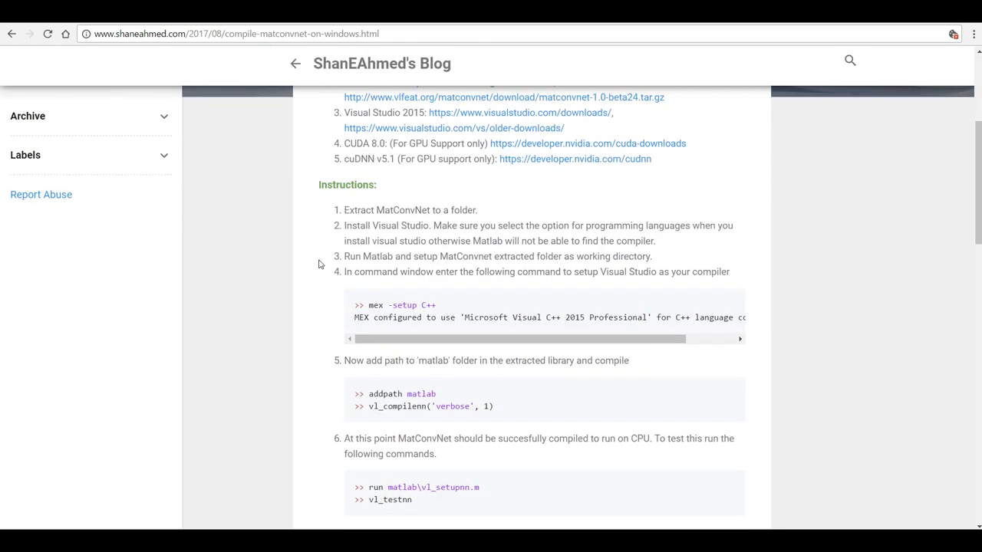
scroll(318, 263, up, 1)
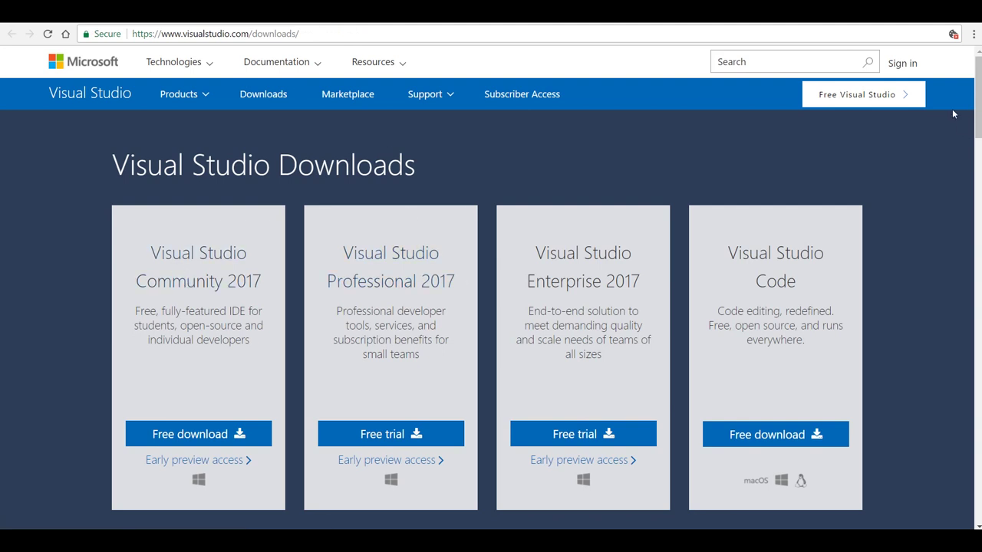
Step: Locate Visual Studio Community 2015 in the 2015 older-versions list, then return to the blog
drag(978, 100, 978, 483)
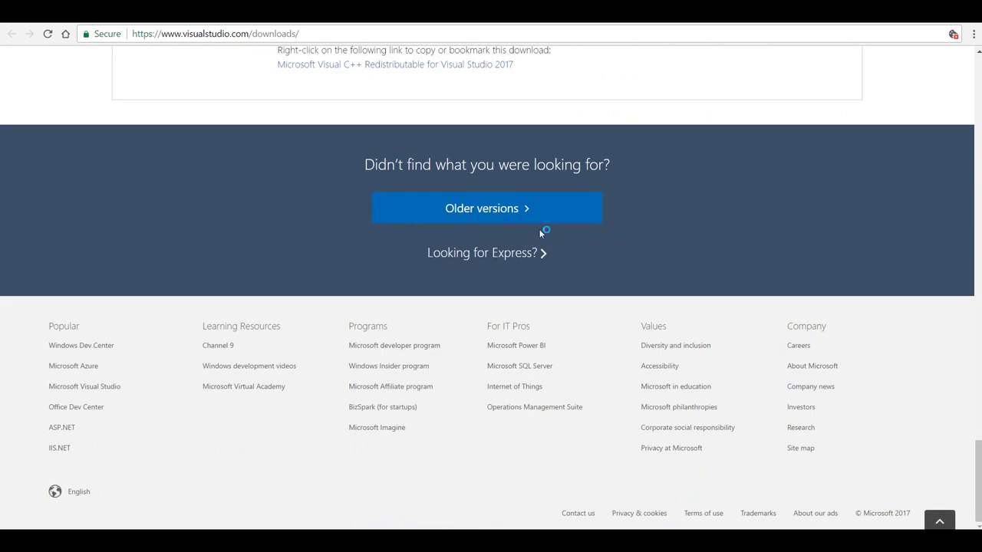
click(522, 211)
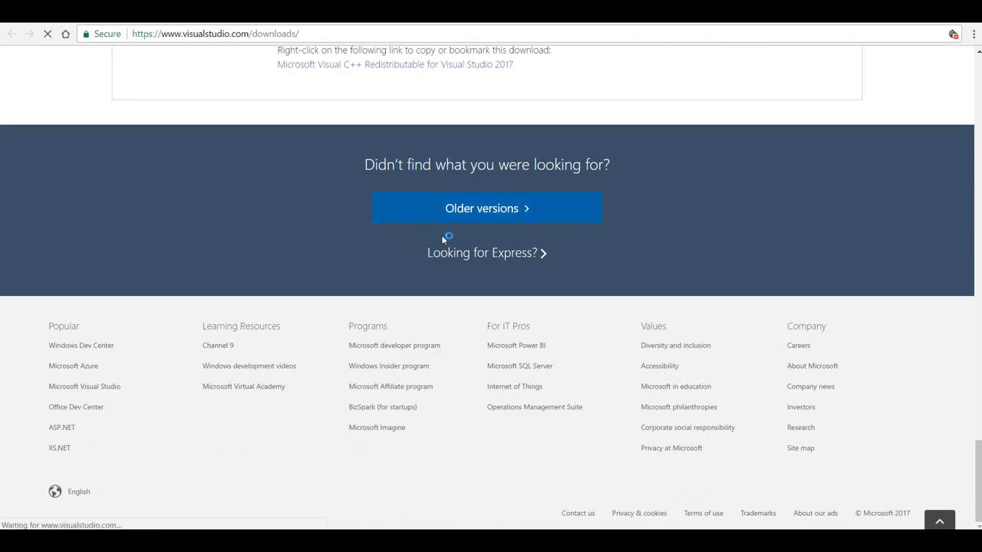
scroll(442, 240, down, 2)
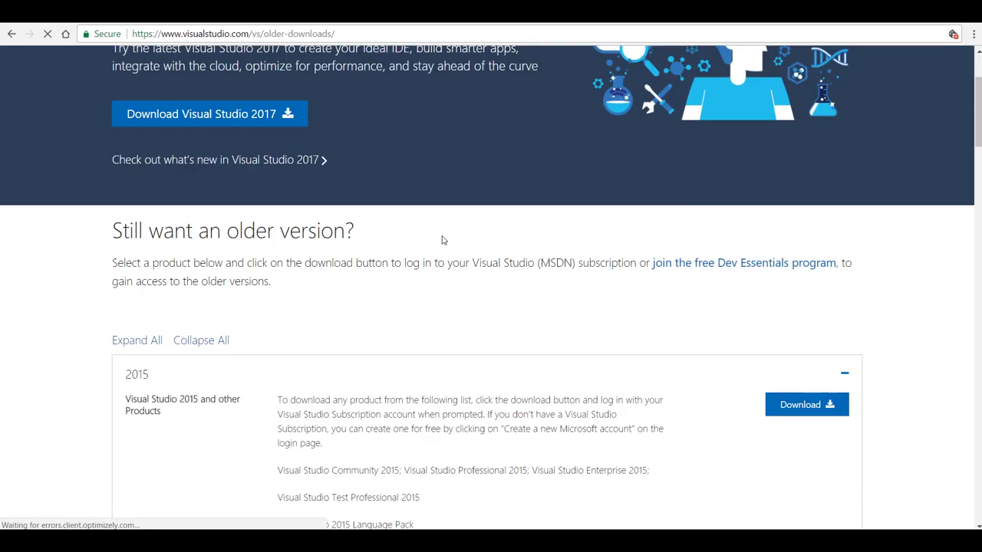
scroll(442, 240, down, 3)
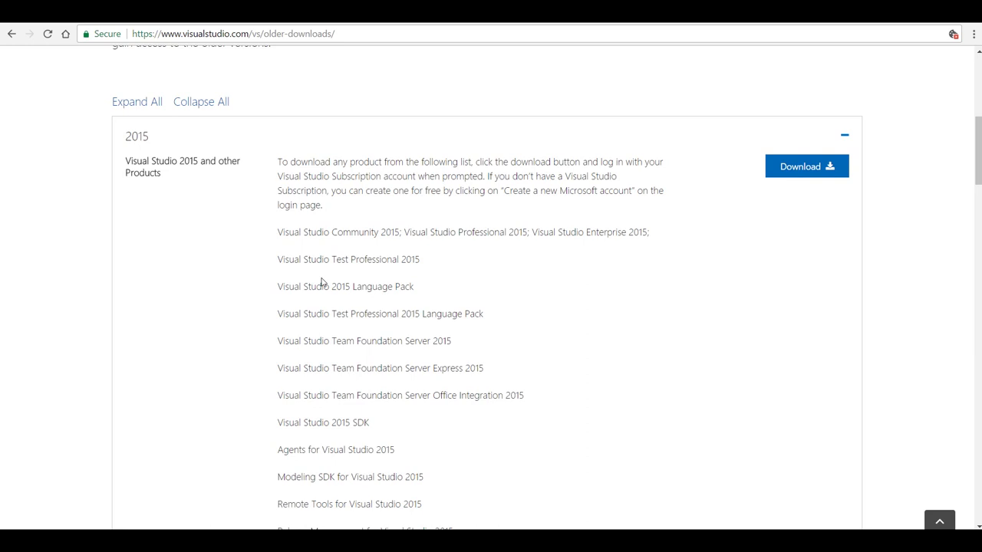
scroll(322, 283, down, 1)
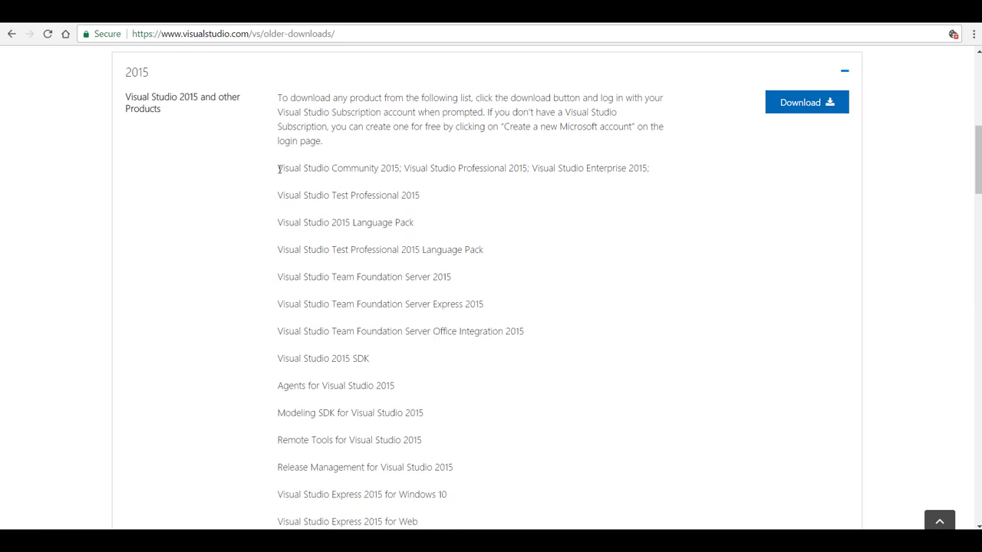
drag(280, 169, 399, 169)
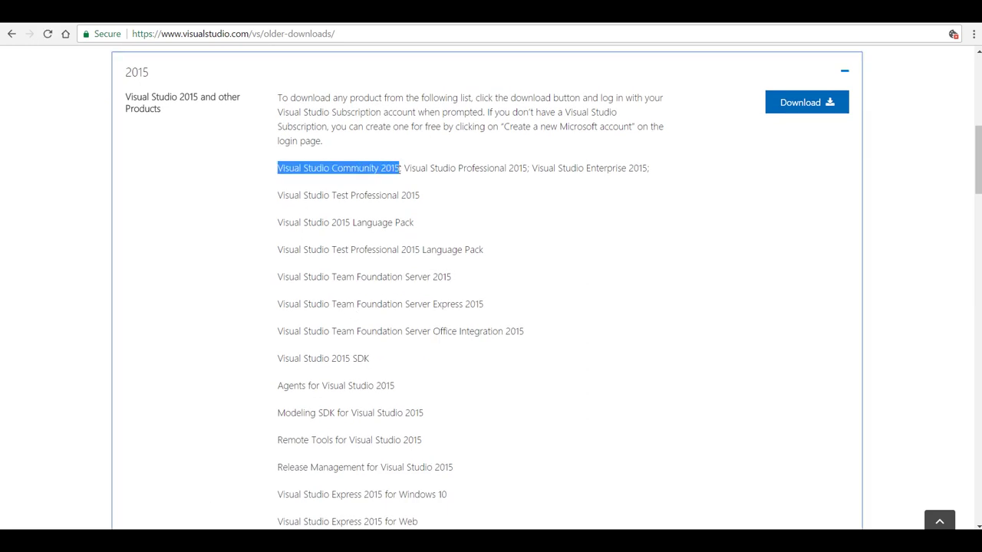
click(146, 11)
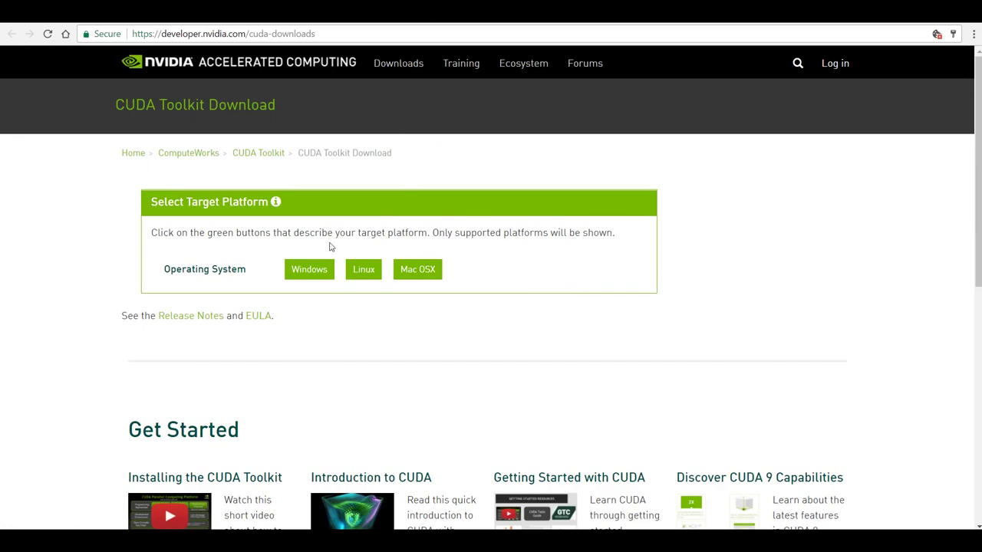
Step: Set the CUDA Toolkit target to Windows 10 with the exe (network) installer
click(323, 270)
click(297, 322)
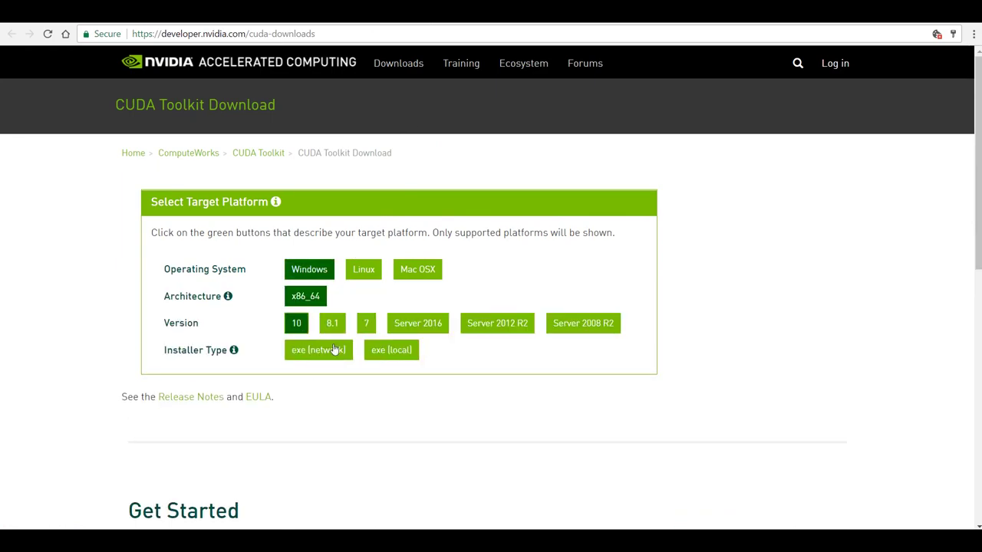
click(334, 350)
scroll(307, 357, down, 2)
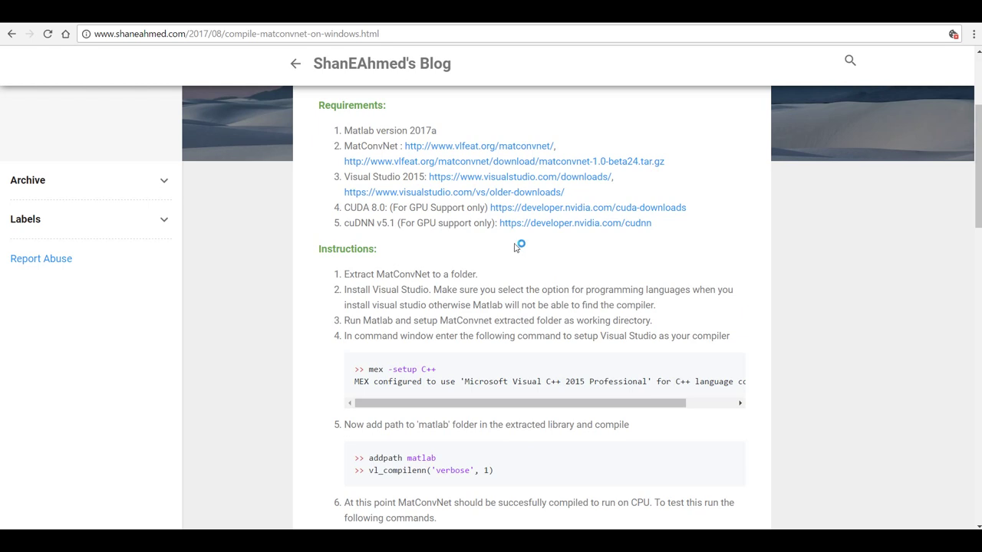
Step: View the cuDNN v5.1 for CUDA 8.0 download list and return to the blog
click(546, 23)
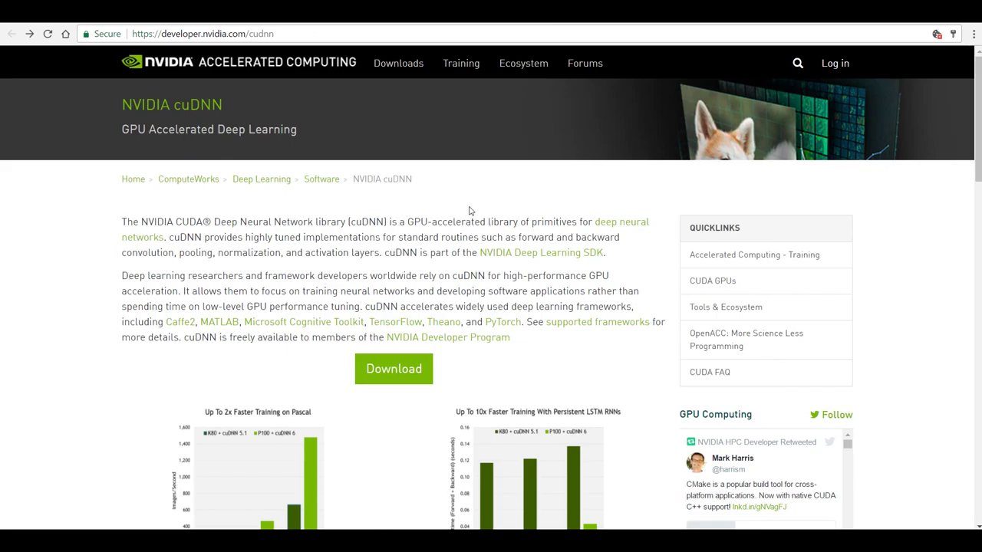
click(717, 22)
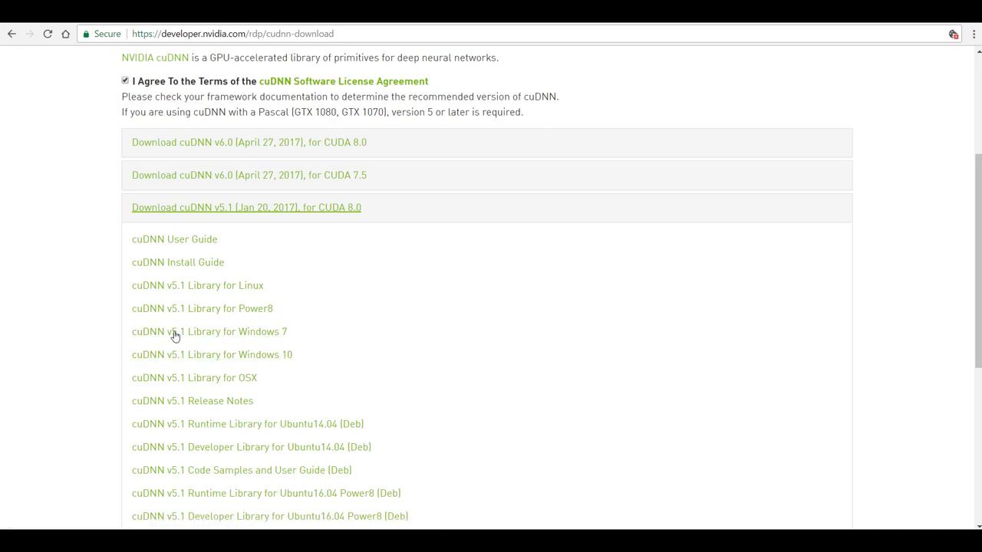
click(84, 23)
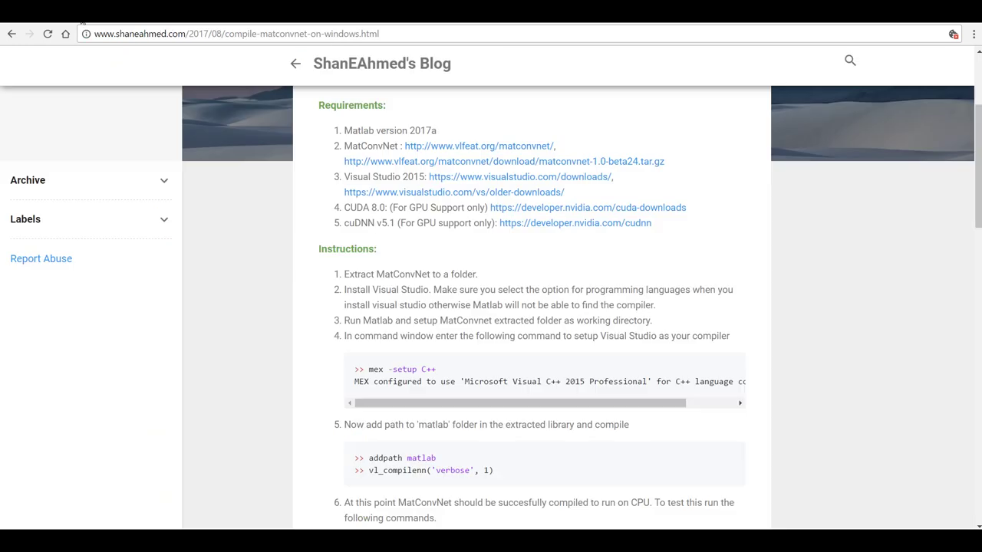
Step: Scroll the blog to its Instructions section and bring up the MatConvnet folder window
scroll(296, 266, down, 3)
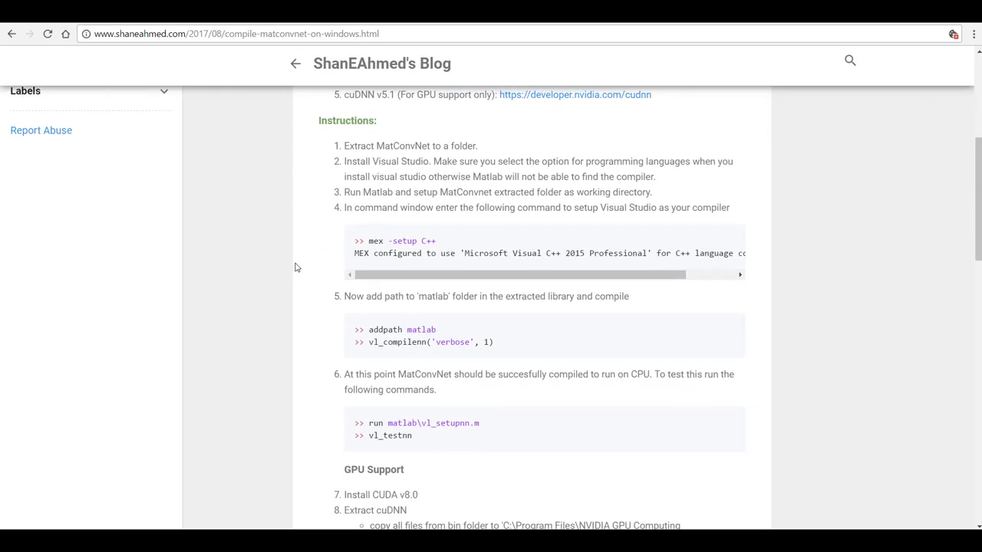
scroll(269, 280, down, 1)
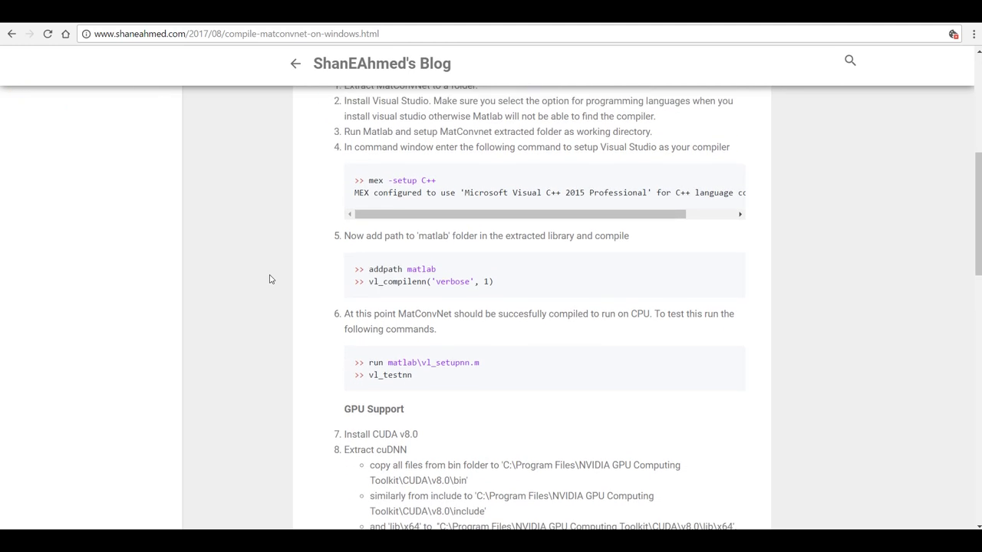
scroll(269, 279, up, 1)
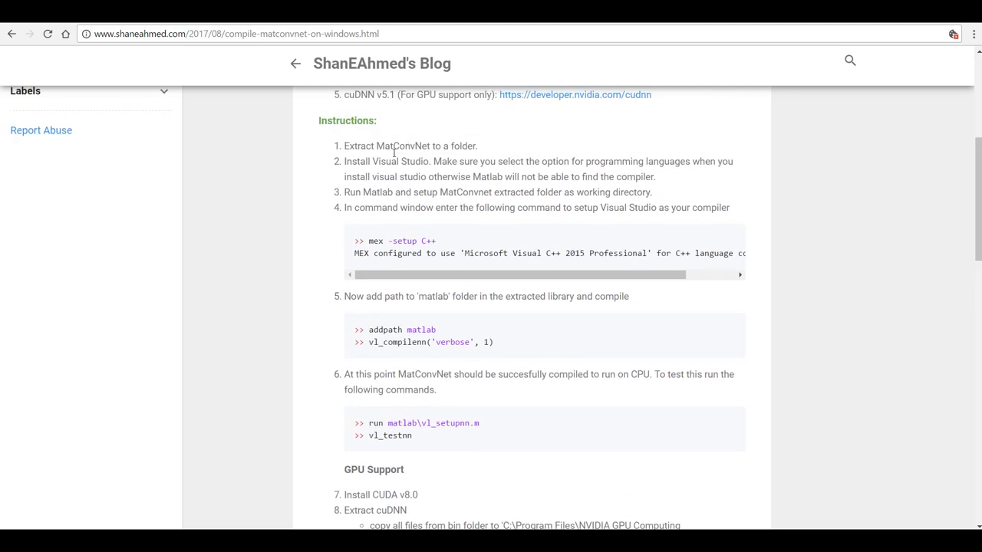
mouse_move(43, 527)
click(44, 484)
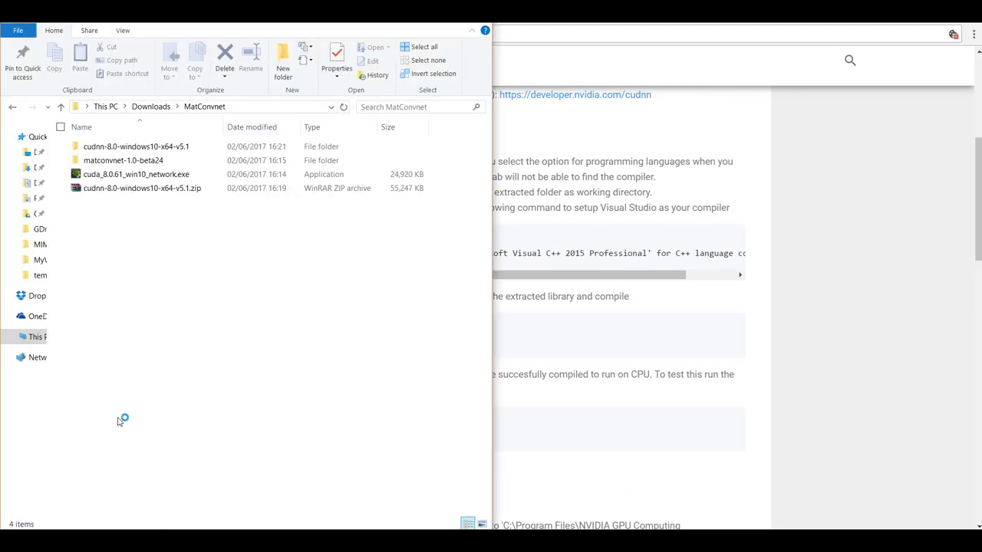
Step: Open the extracted matconvnet-1.0-beta24 folder and check its 16 items
double_click(157, 161)
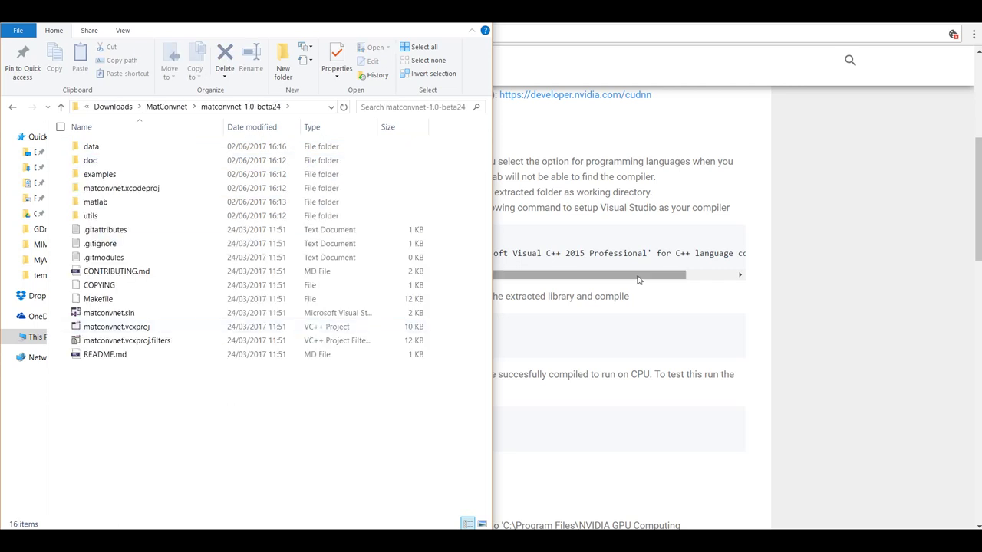
click(855, 269)
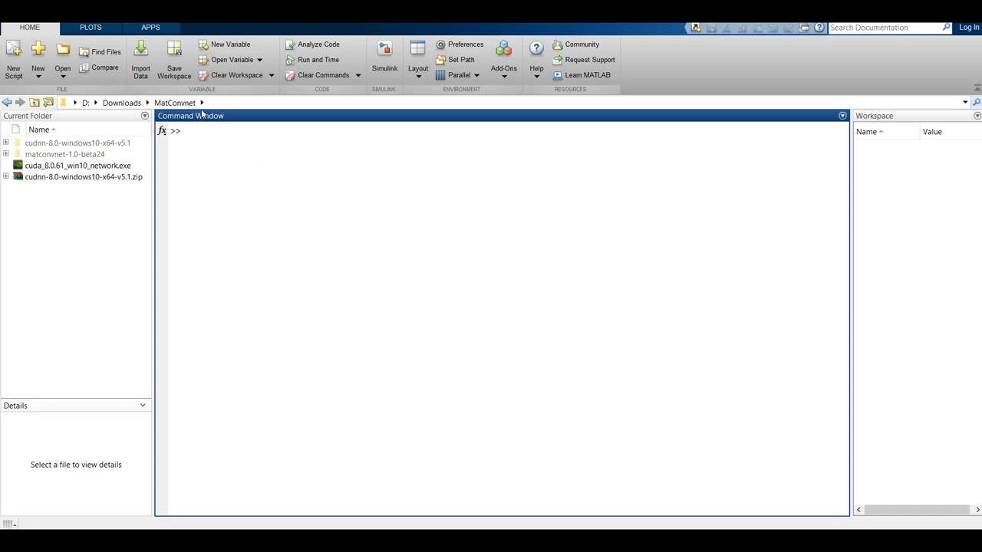
Step: Make matconvnet-1.0-beta24 the current folder and run 'mex -setup C++' copied from the blog
click(20, 157)
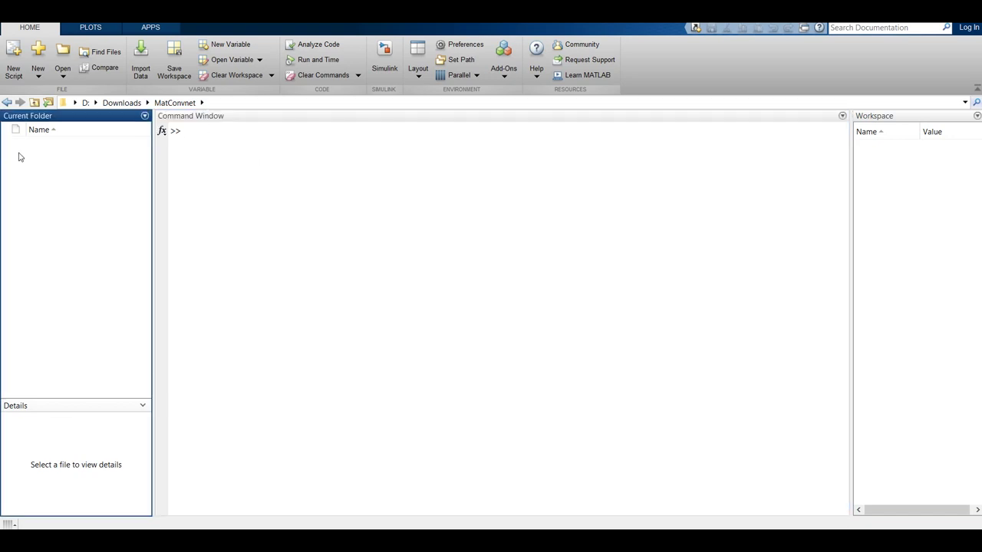
click(281, 290)
key(alt+Tab)
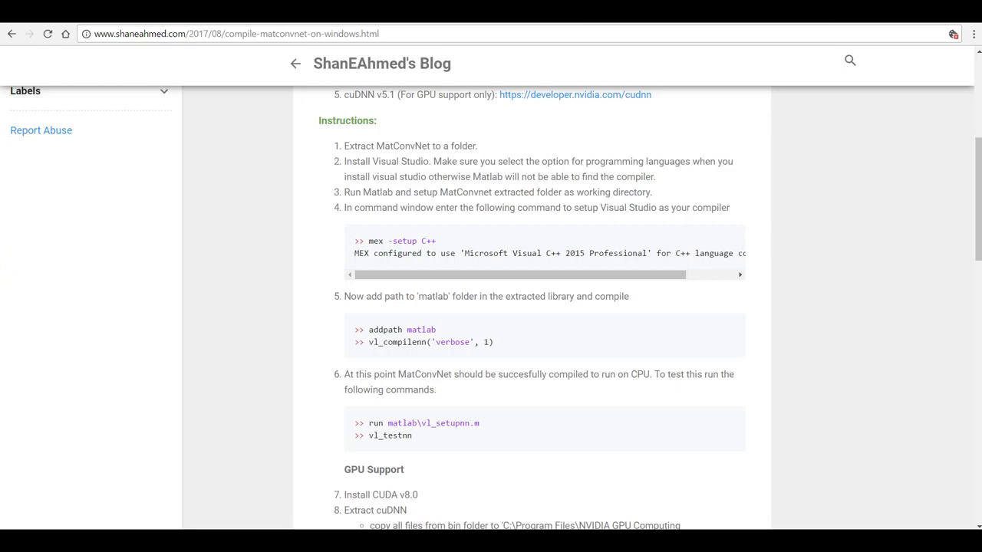
scroll(493, 207, down, 1)
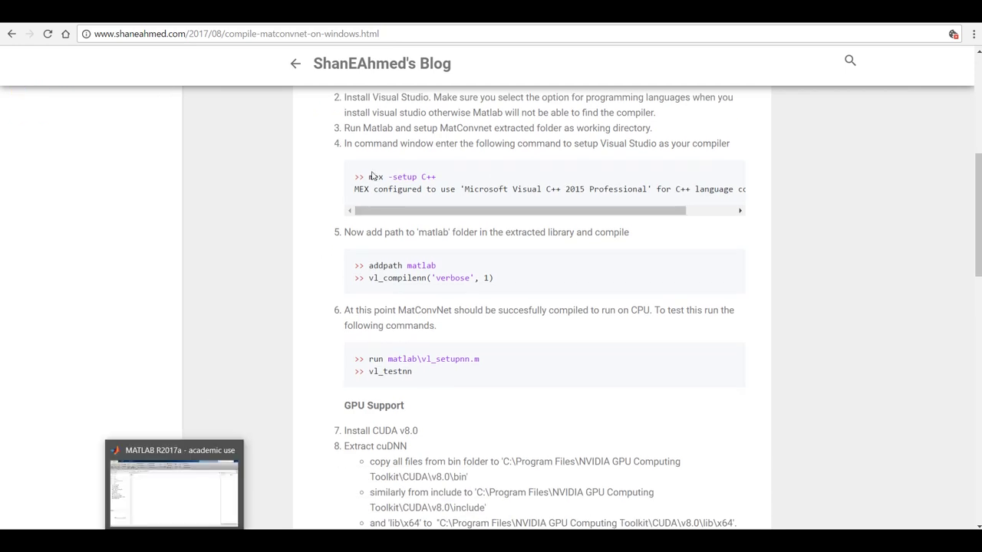
drag(369, 176, 452, 177)
key(ctrl+c)
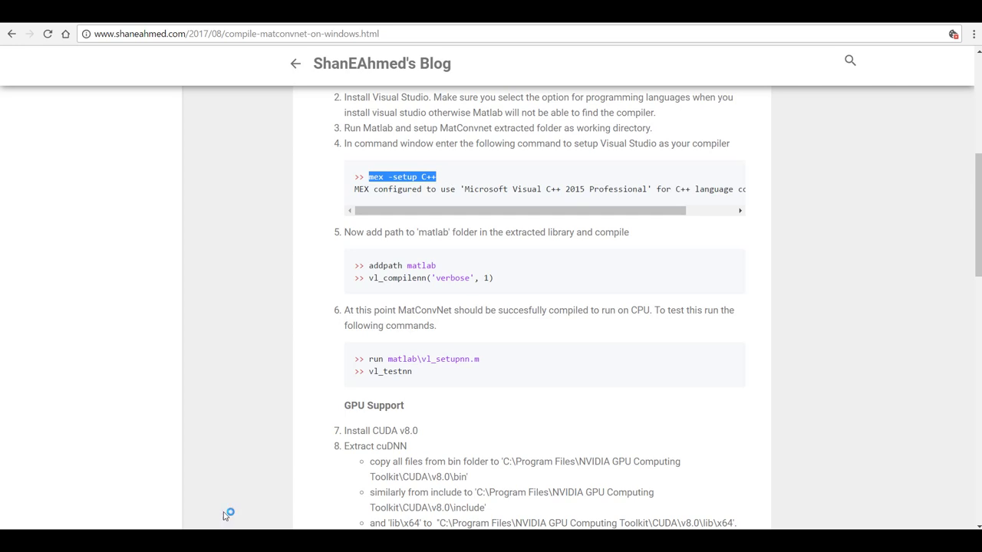
key(alt+Tab)
key(ctrl+v)
key(Return)
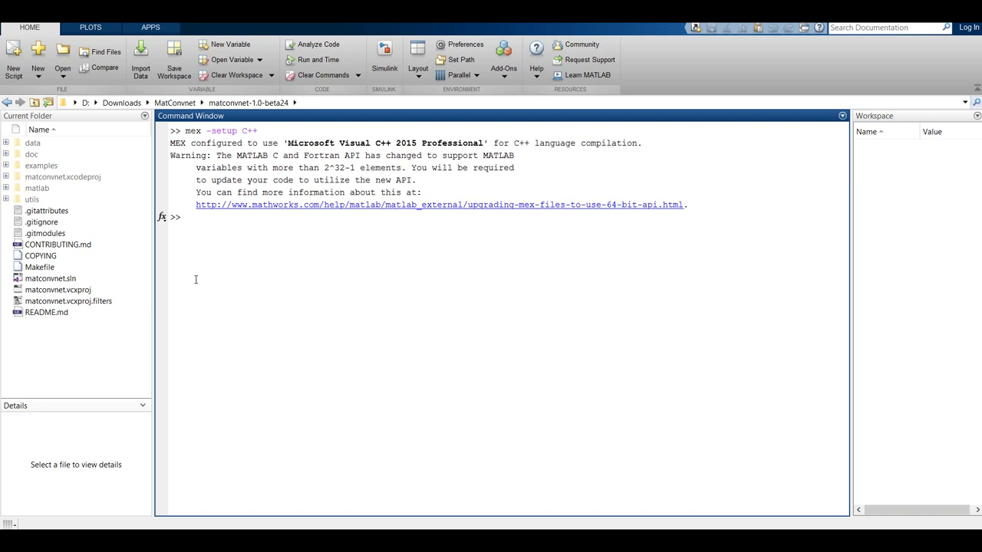
Step: Clear the Command Window with clc and go back to the blog
text(clc)
key(Return)
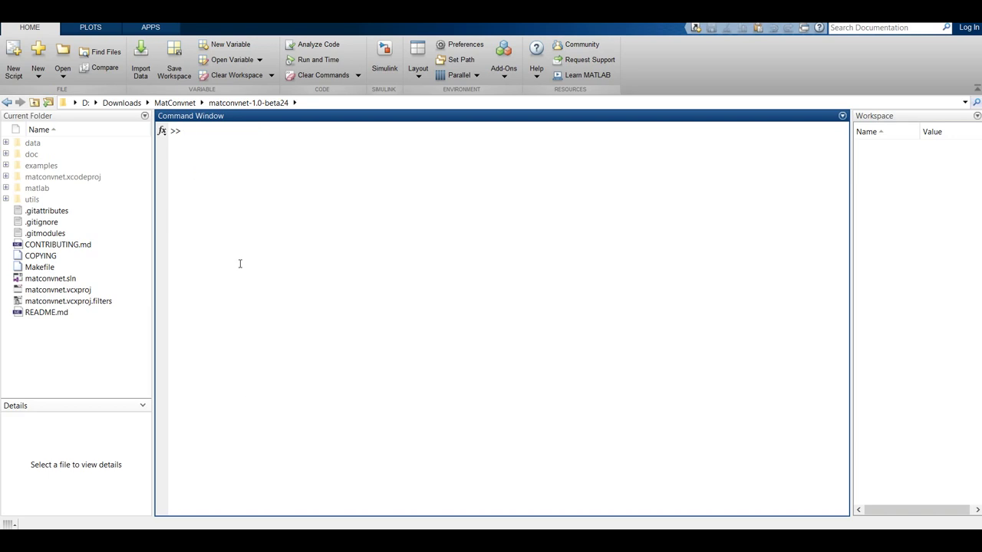
click(161, 521)
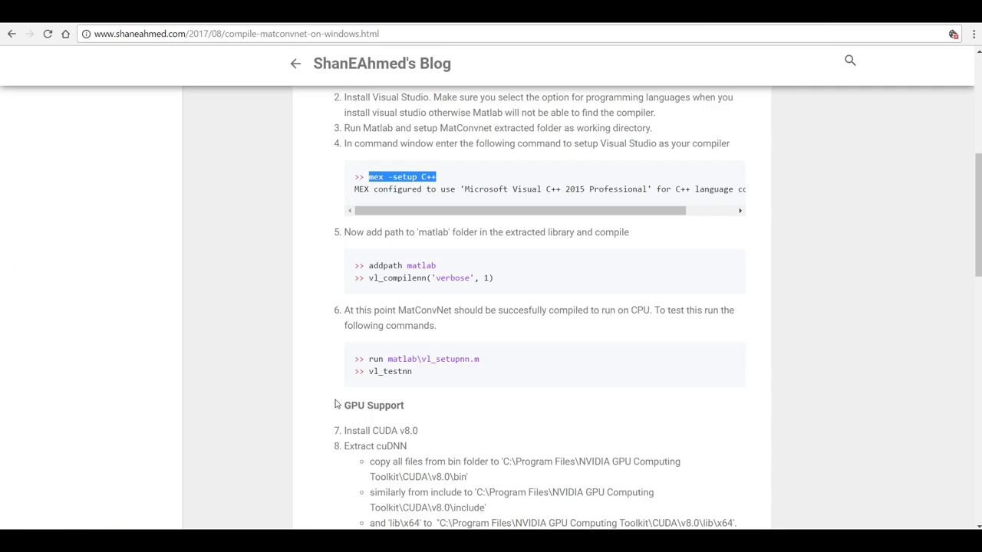
Step: Copy 'addpath matlab' from the blog and run it in MATLAB
scroll(368, 274, down, 2)
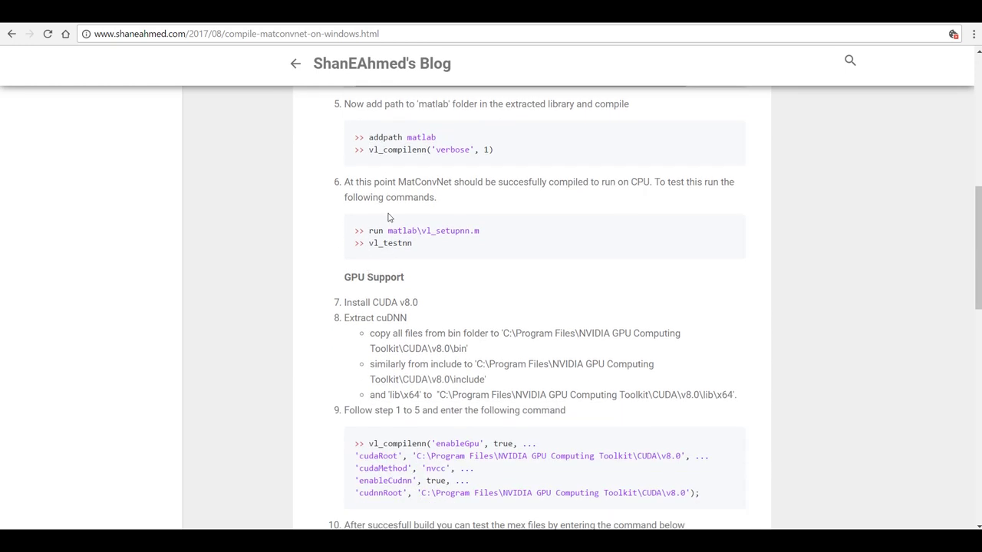
triple_click(408, 140)
drag(367, 139, 441, 138)
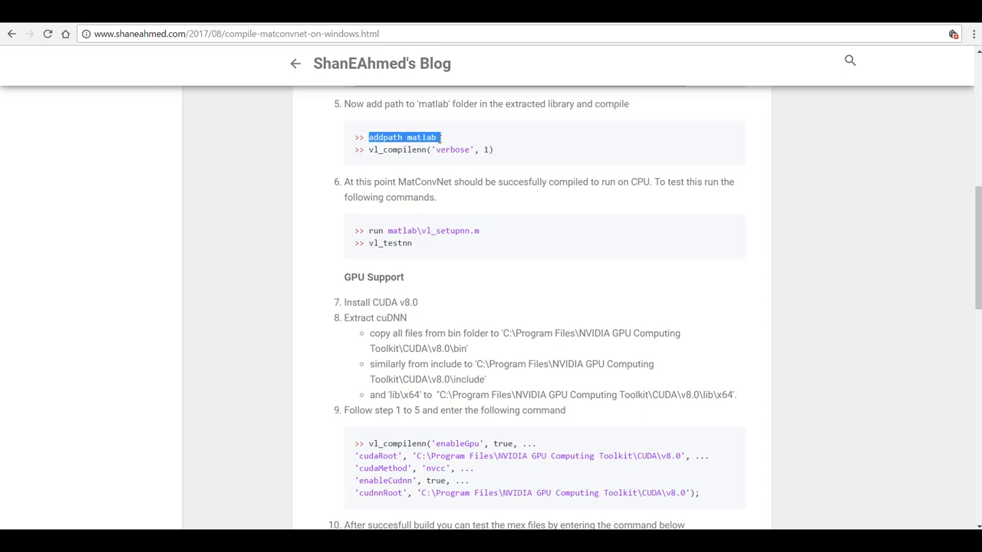
key(ctrl+c)
click(217, 540)
key(ctrl+v)
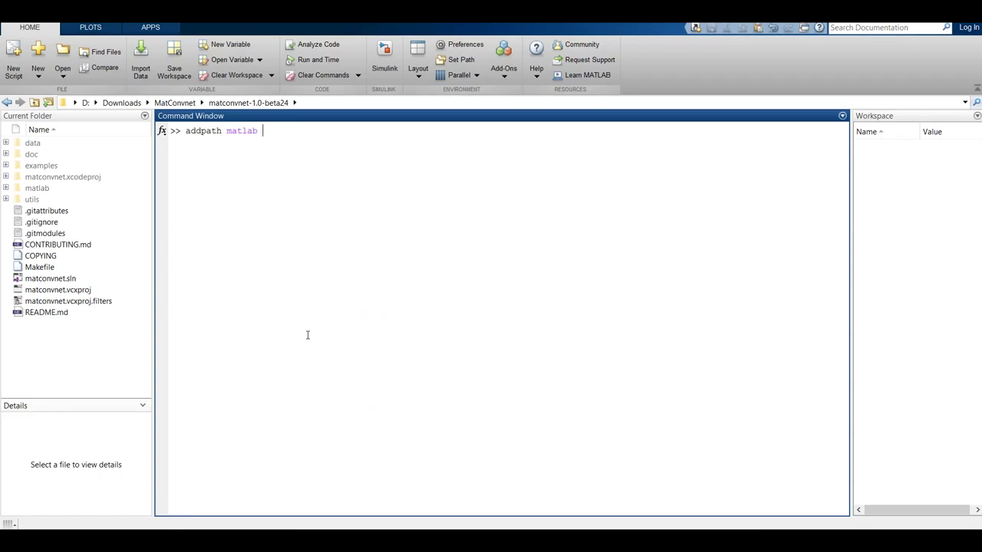
key(Return)
Step: Paste vl_compilenn('verbose', 1) and strip it down to plain vl_compilenn
click(196, 540)
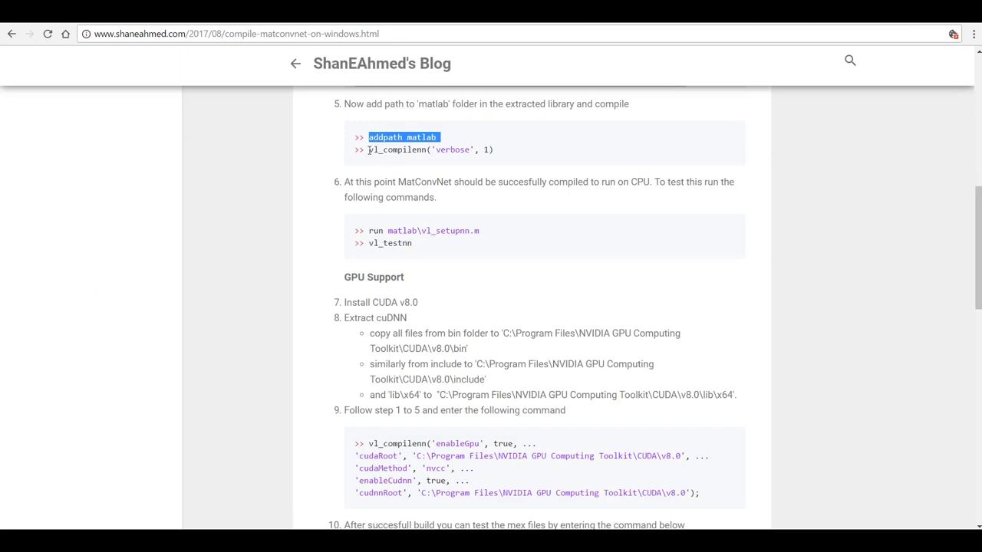
drag(368, 150, 498, 150)
key(ctrl+c)
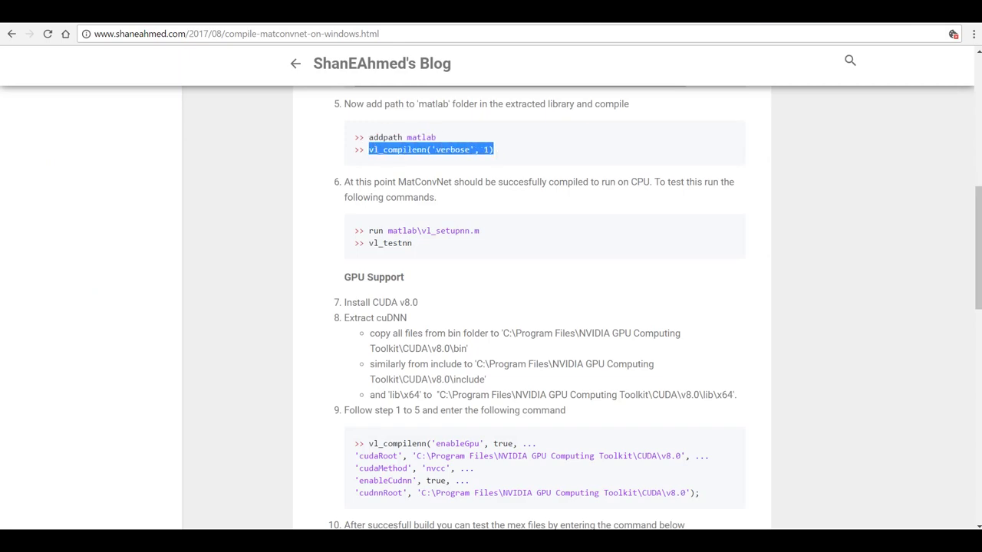
click(206, 541)
key(ctrl+v)
key(shift+Left)
key(shift+Left)
key(shift+Left)
key(shift+Left)
key(shift+Left)
key(shift+Left)
key(shift+Left)
key(shift+Left)
key(shift+Left)
key(shift+Left)
key(shift+Left)
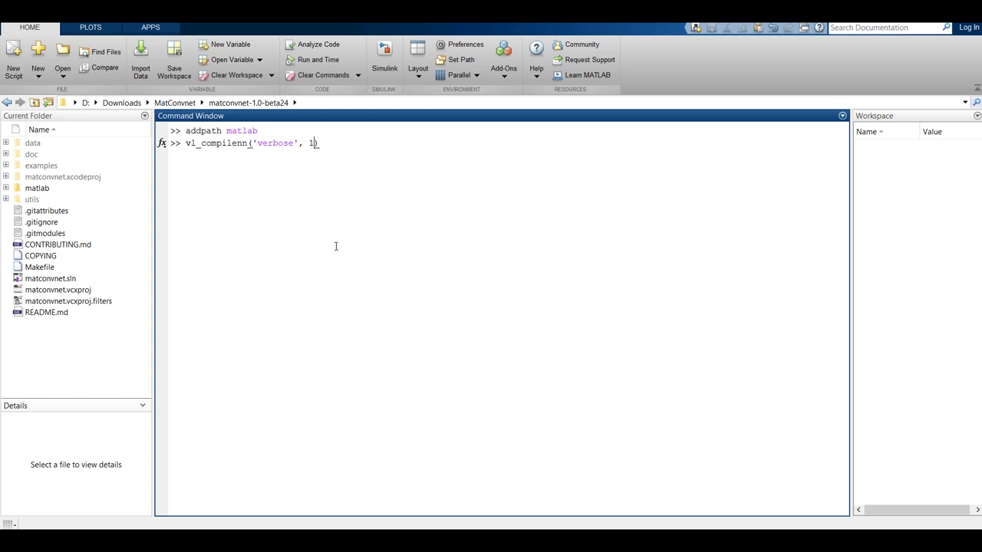
key(shift+Left)
key(shift+Left)
key(BackSpace)
key(Delete)
key(BackSpace)
Step: Build MatConvNet with vl_compilenn, then run 'run matlab\vl_setupnn.m' from the blog
key(Return)
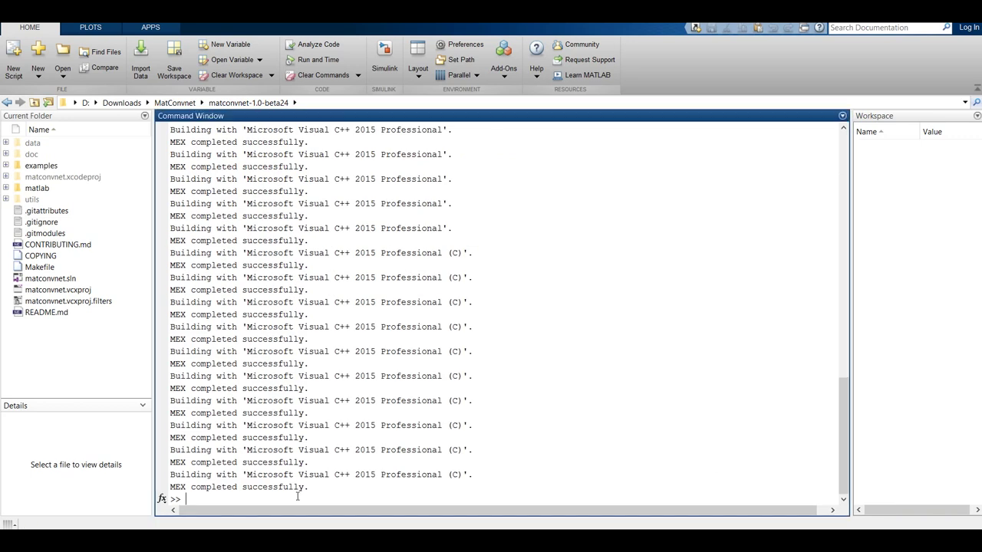
key(alt+Tab)
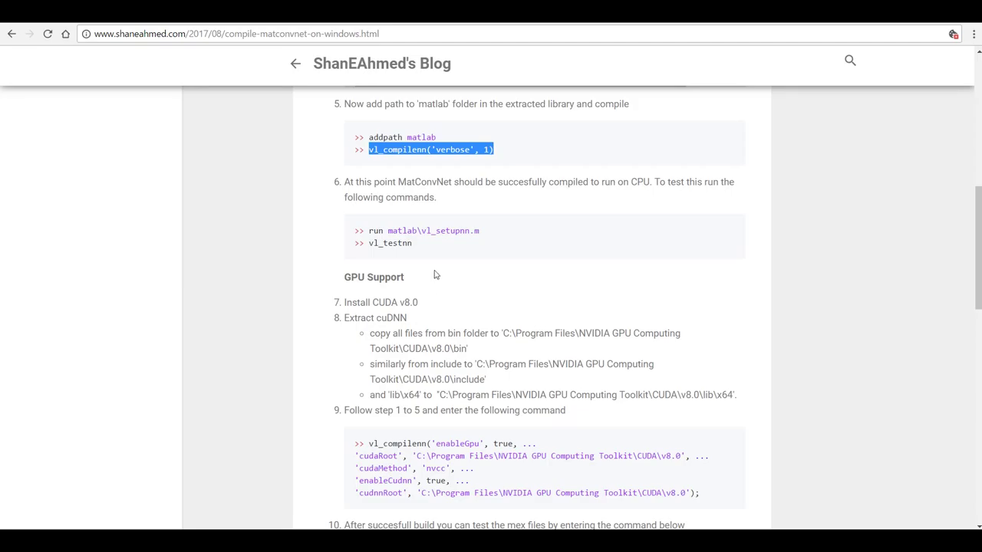
scroll(434, 275, down, 1)
drag(369, 167, 481, 170)
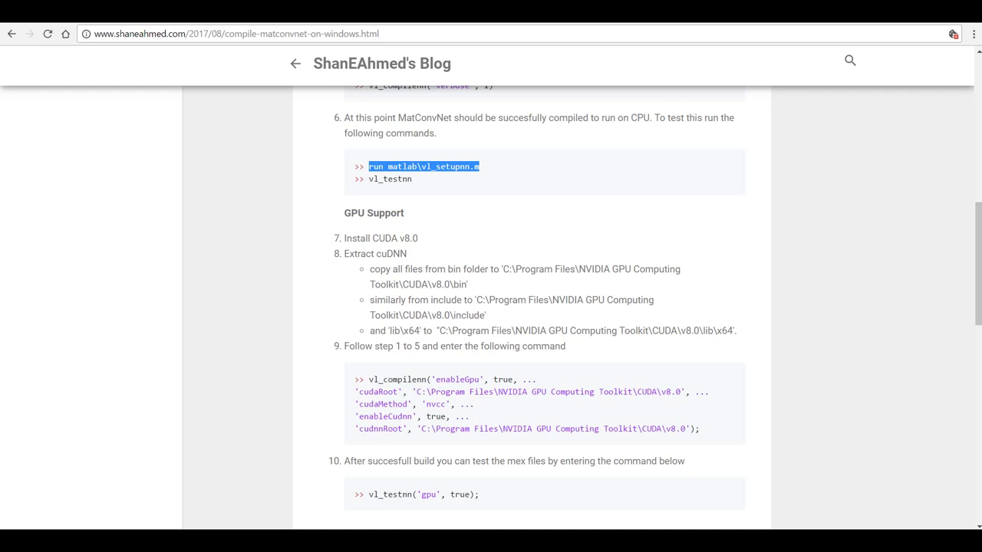
key(alt+Tab)
key(ctrl+v)
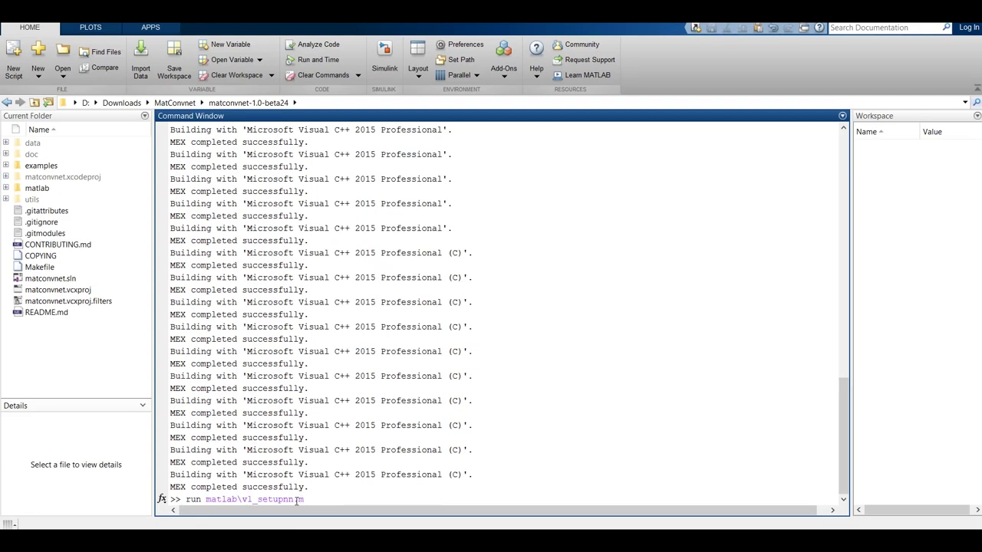
key(Return)
Step: Paste vl_testnn from the blog, replace it with clc, and clear the Command Window
key(alt+Tab)
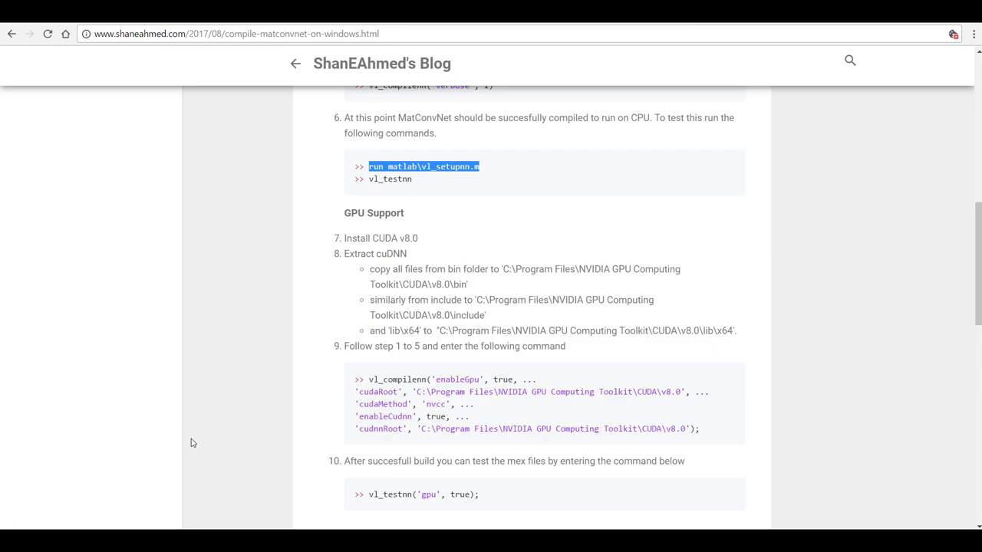
drag(366, 179, 412, 180)
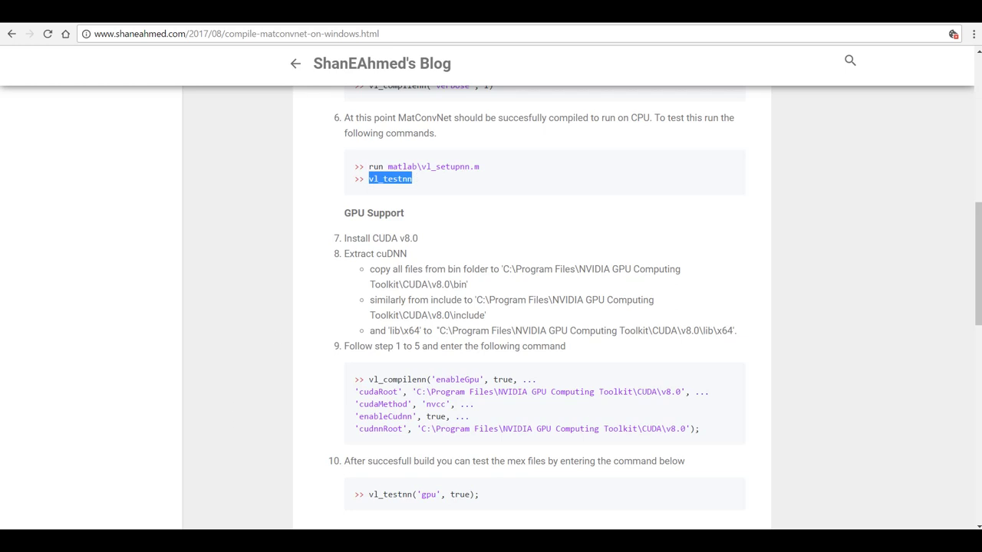
key(alt+Tab)
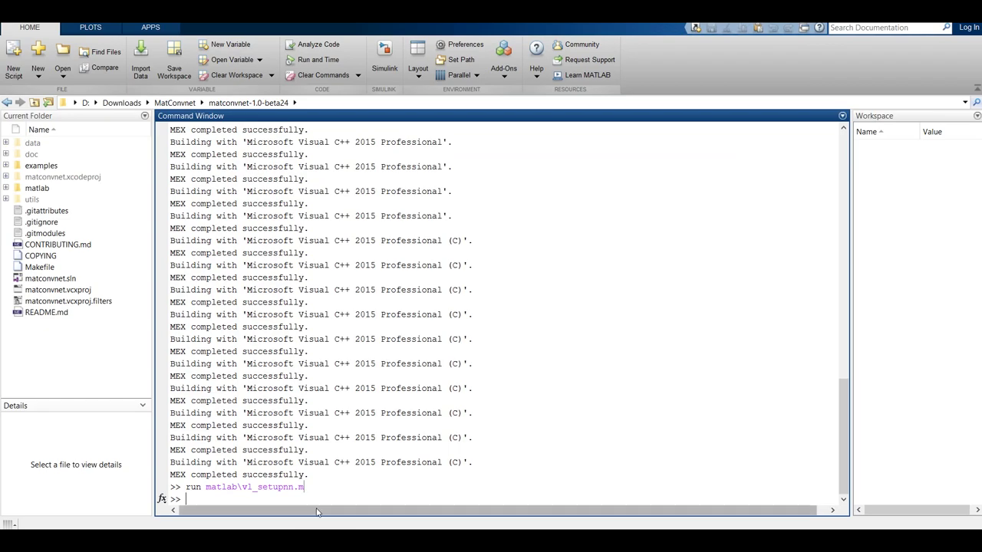
key(ctrl+v)
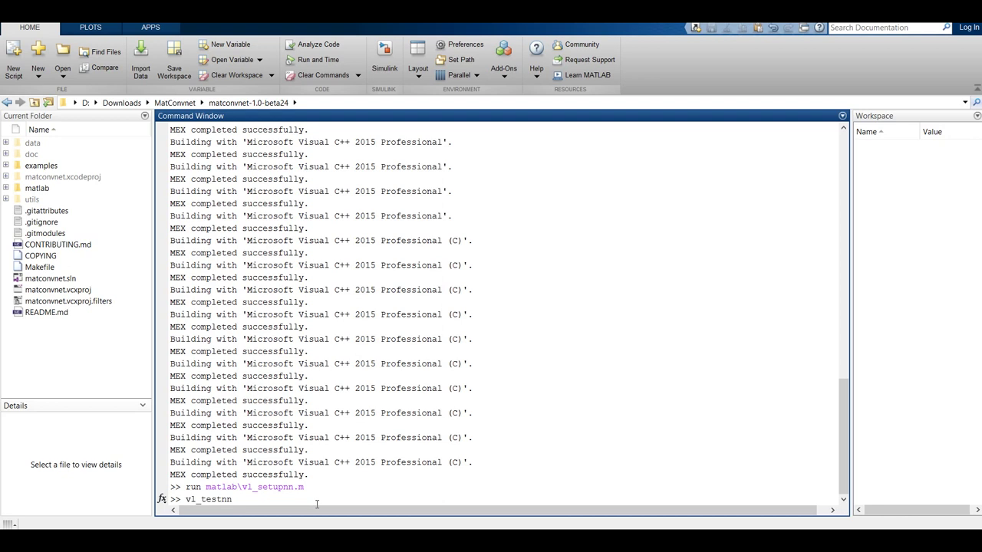
key(shift+Left)
key(shift+Left)
key(shift+Left)
key(shift+Left)
key(shift+Left)
key(shift+Left)
key(shift+Left)
key(shift+Left)
key(shift+Left)
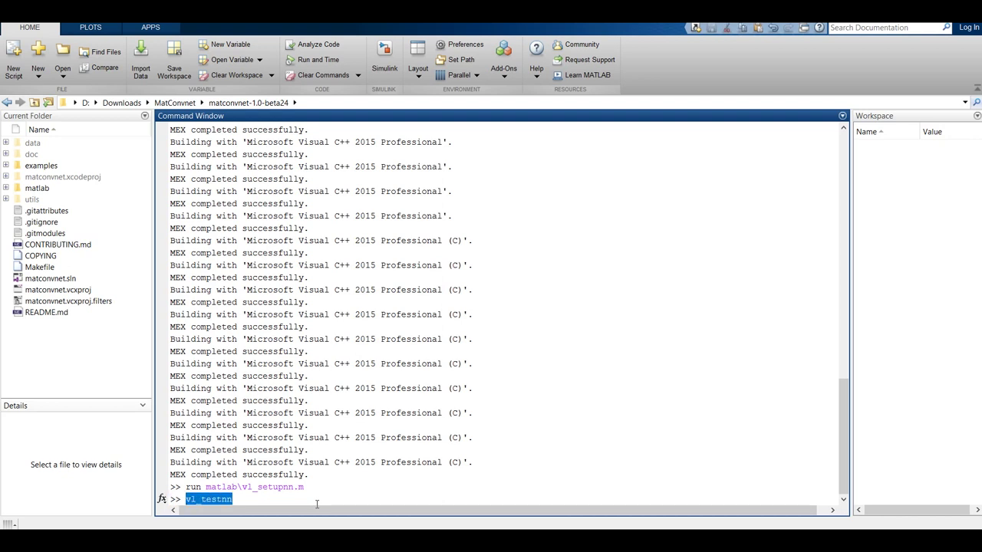
text(clc)
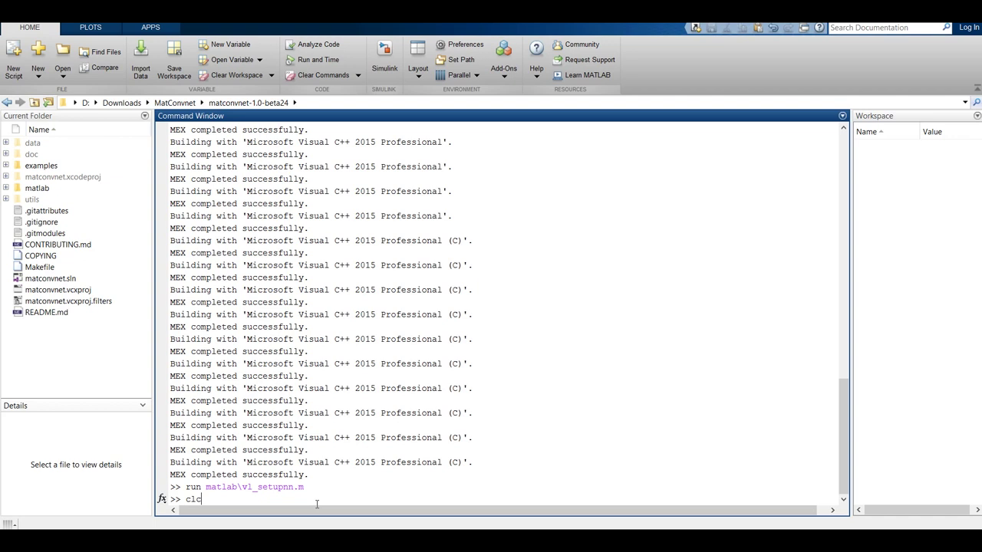
key(Return)
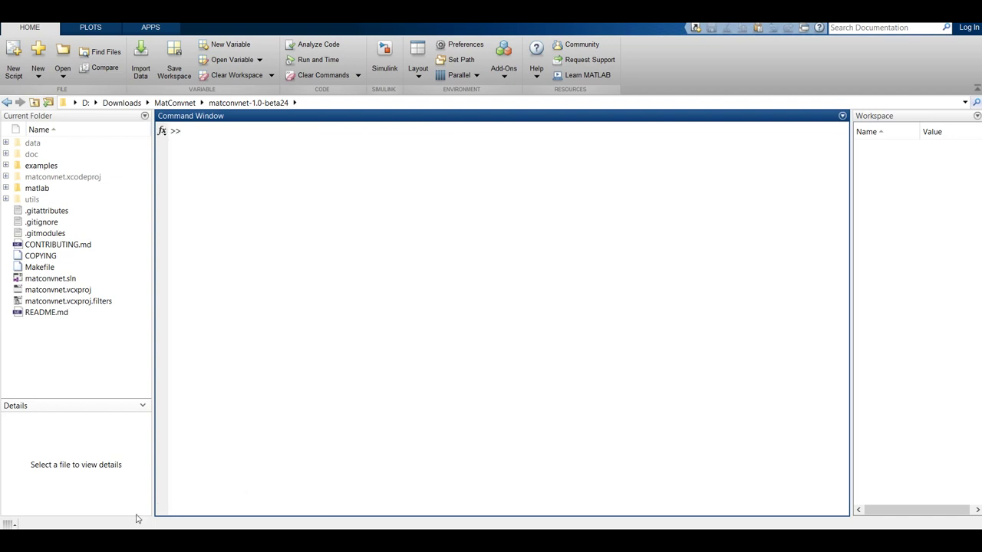
Step: Read the blog's GPU Support steps and bring the matconvnet-1.0-beta24 folder window forward
click(108, 483)
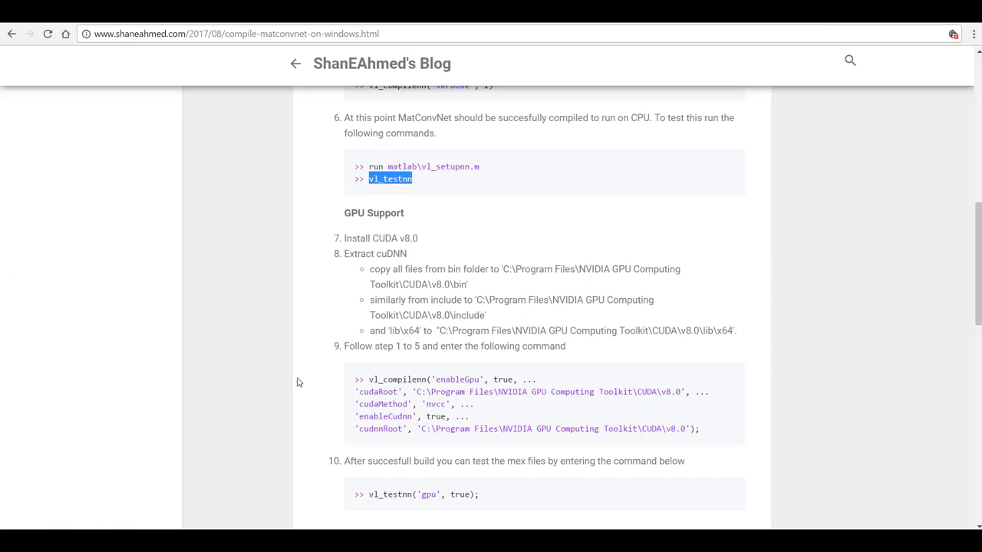
scroll(359, 270, down, 1)
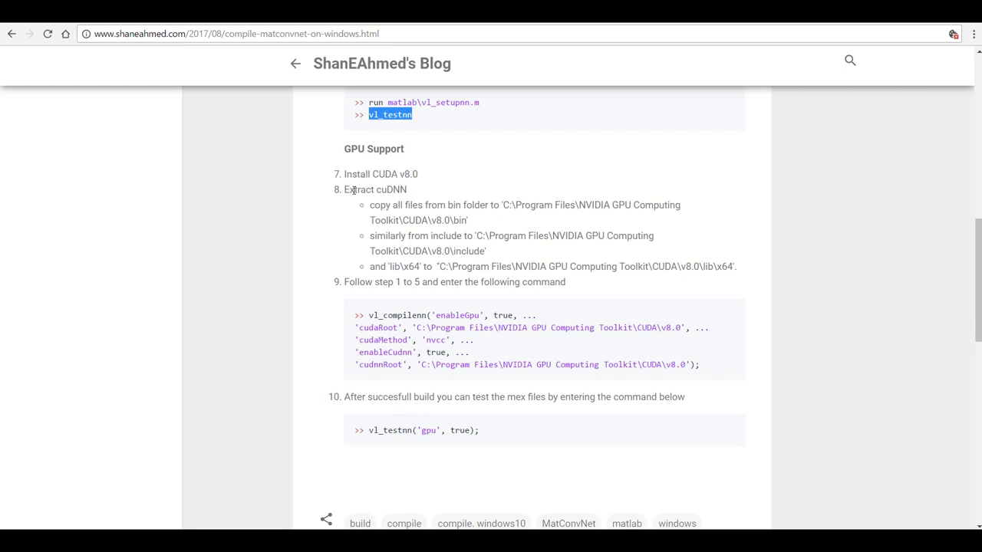
scroll(362, 200, down, 1)
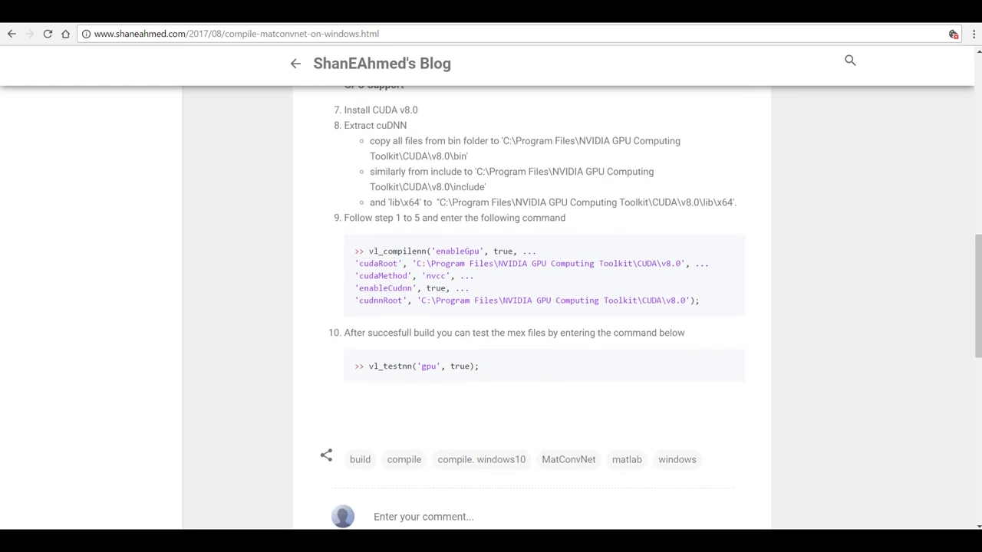
click(69, 499)
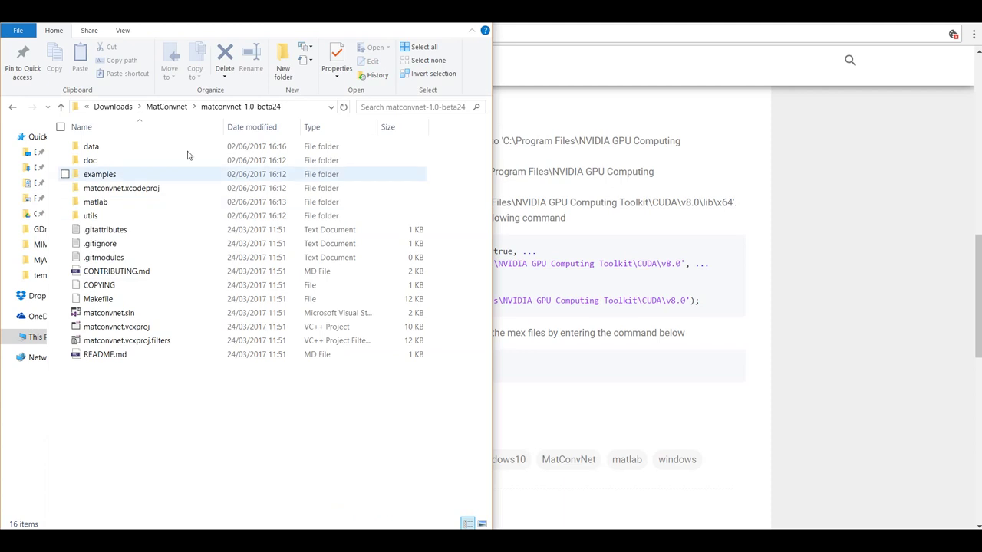
Step: Open cudnn-8.0-windows10-x64-v5.1\cuda, and NVIDIA GPU Computing Toolkit\CUDA\v8.0 in another window
click(170, 107)
double_click(151, 149)
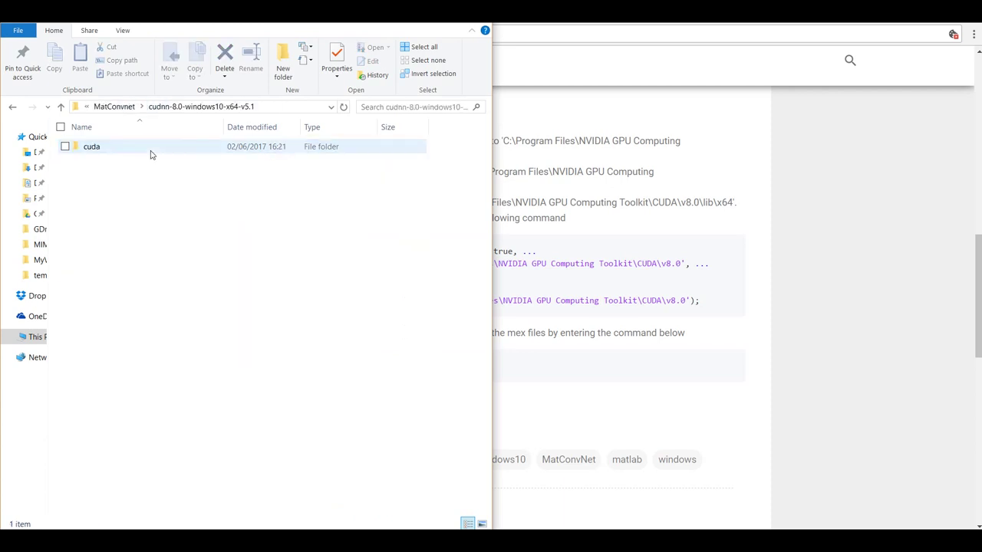
double_click(157, 149)
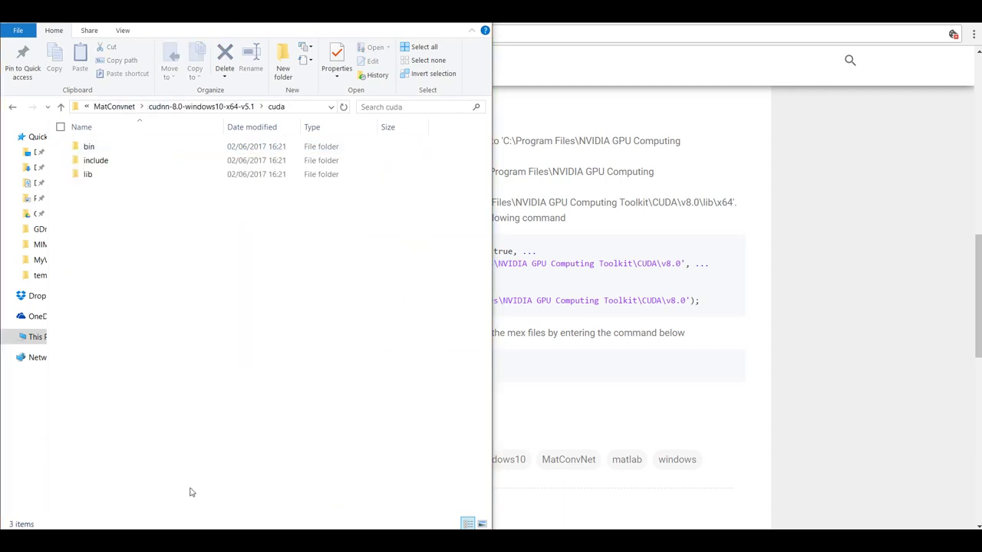
click(128, 508)
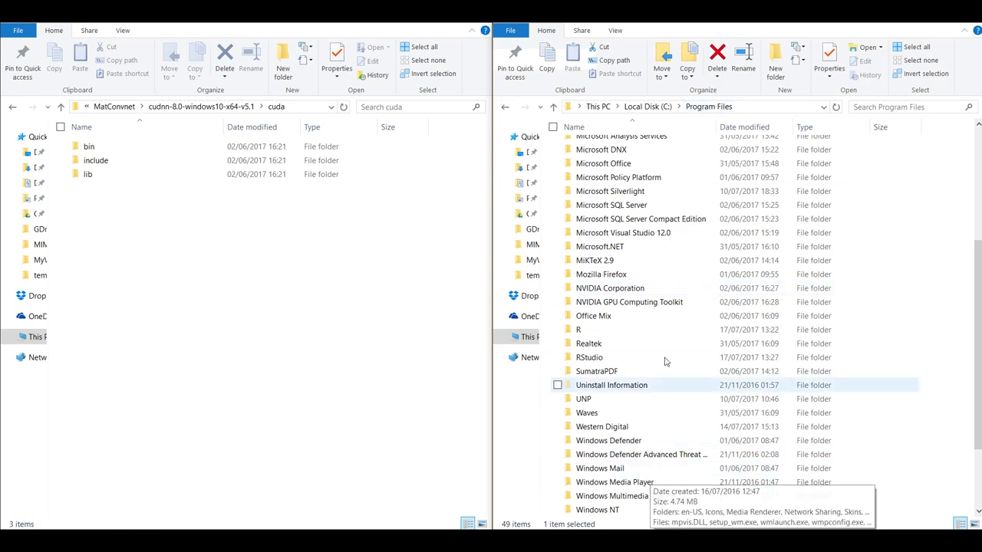
double_click(666, 303)
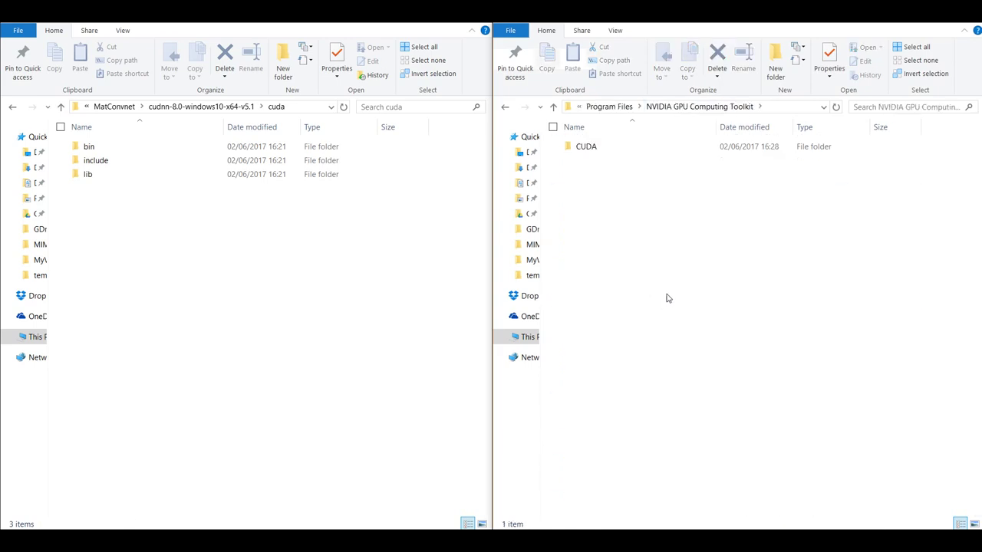
double_click(621, 151)
double_click(622, 151)
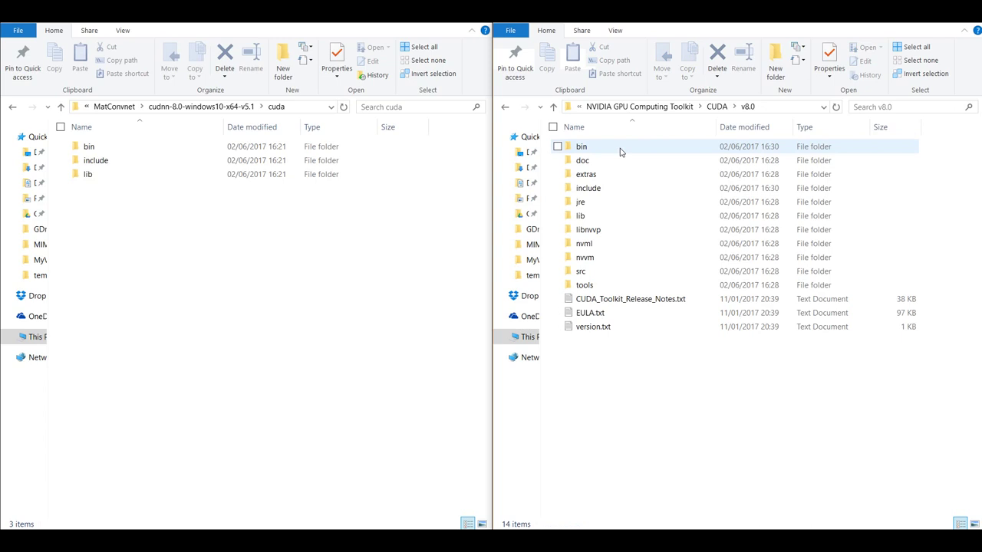
Step: Copy the bin, include and lib folders from cuDNN's cuda folder
click(281, 223)
drag(280, 222, 253, 148)
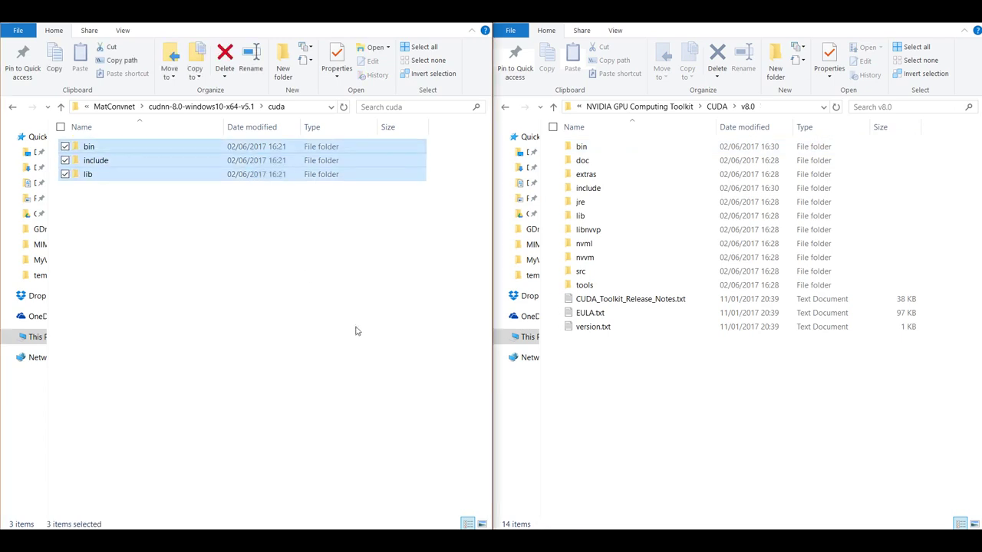
key(ctrl+c)
click(414, 406)
click(734, 415)
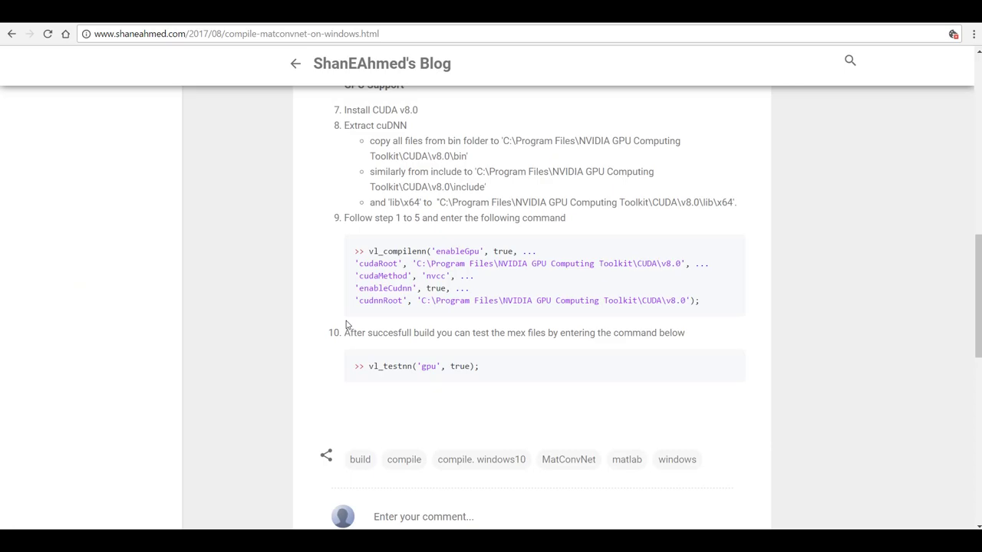
Step: Copy the guide's vl_compilenn command with enableGpu, nvcc and enableCudnn (CUDA v8.0) into the MATLAB prompt
scroll(345, 324, down, 1)
scroll(345, 325, up, 1)
drag(369, 252, 700, 306)
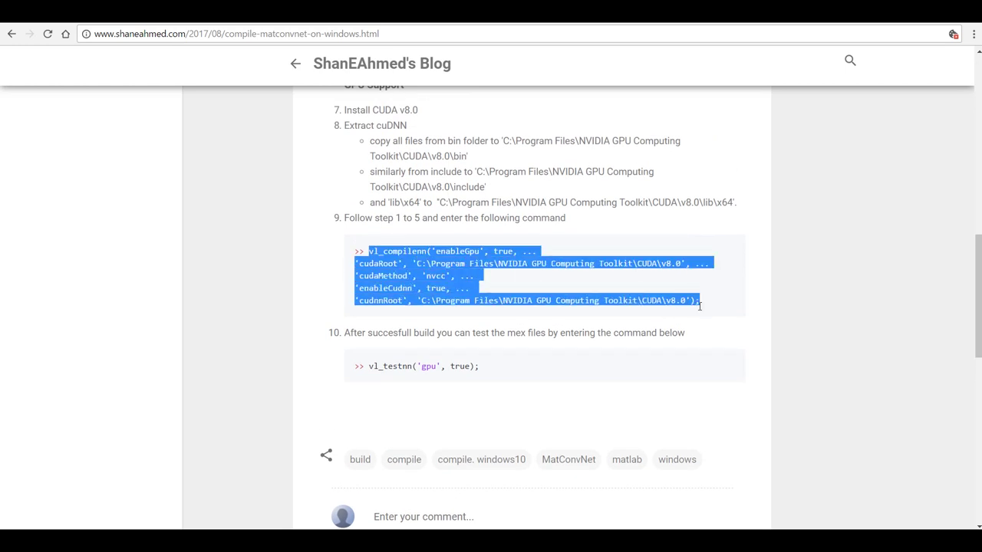
right_click(477, 260)
click(497, 269)
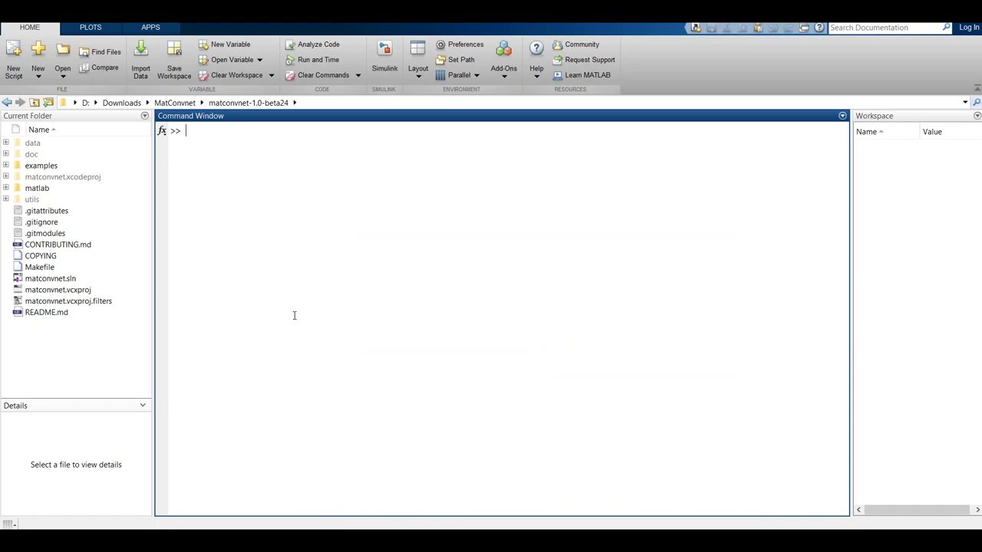
key(ctrl+v)
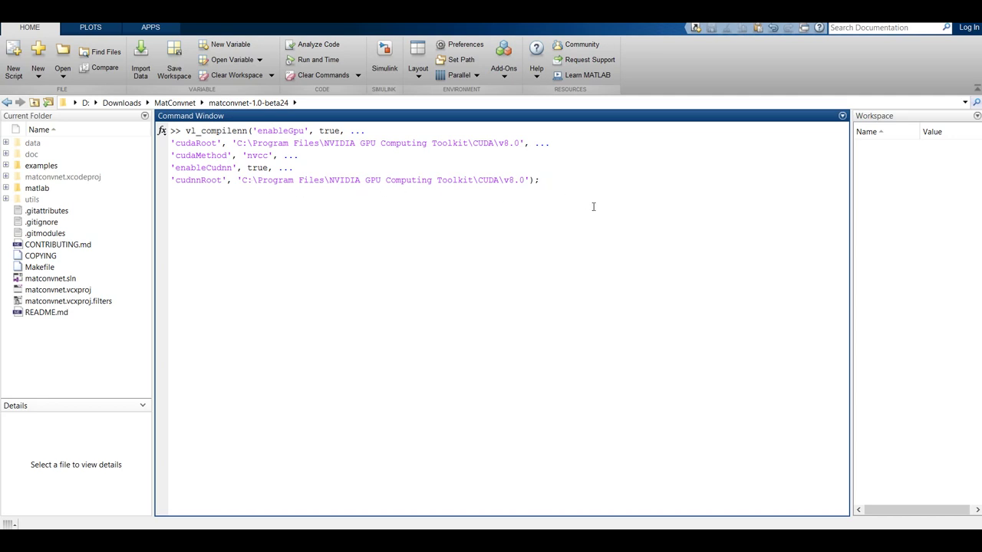
Step: Run the GPU vl_compilenn build, then select the 'run matlab\vl_setupnn.m' line in the guide
key(Return)
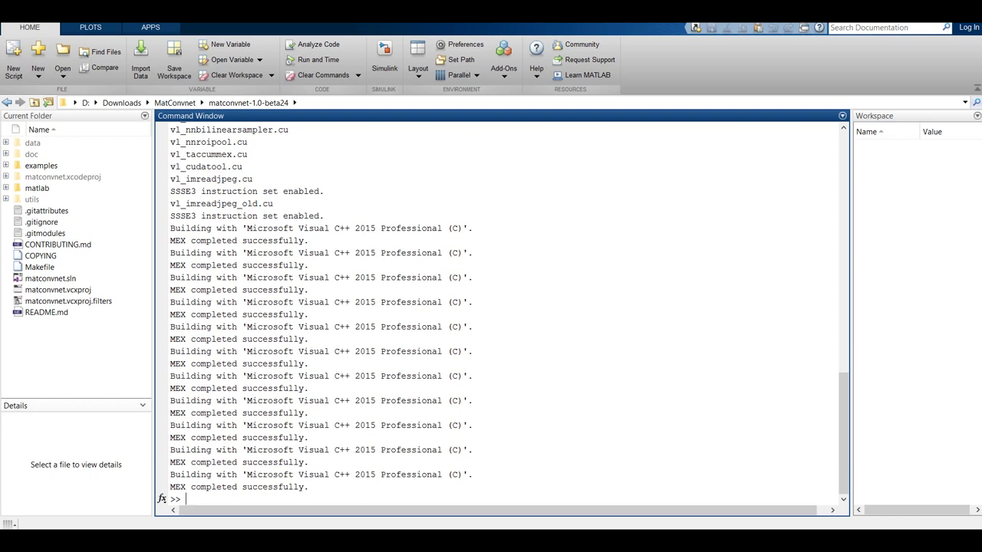
key(alt+Tab)
scroll(399, 332, up, 3)
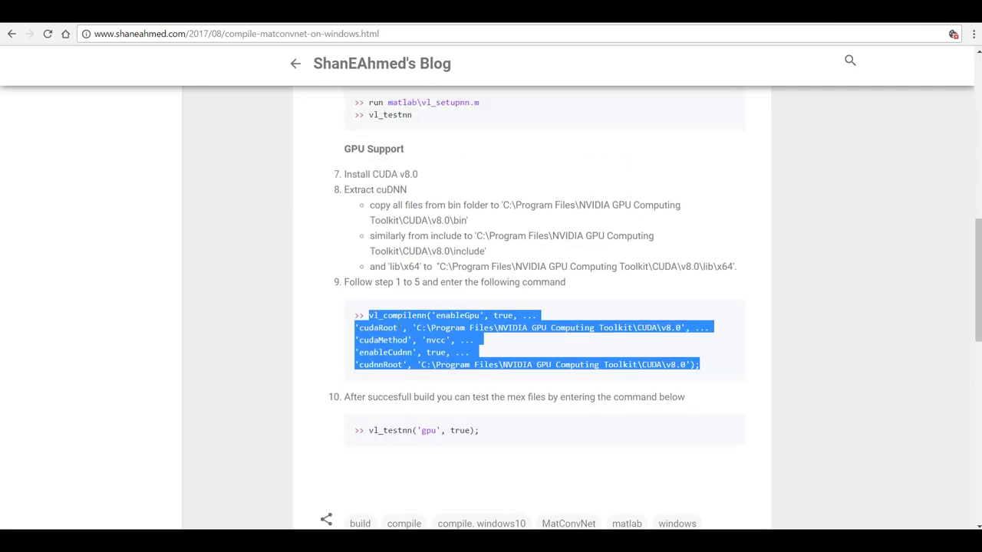
scroll(399, 331, down, 2)
drag(368, 102, 480, 105)
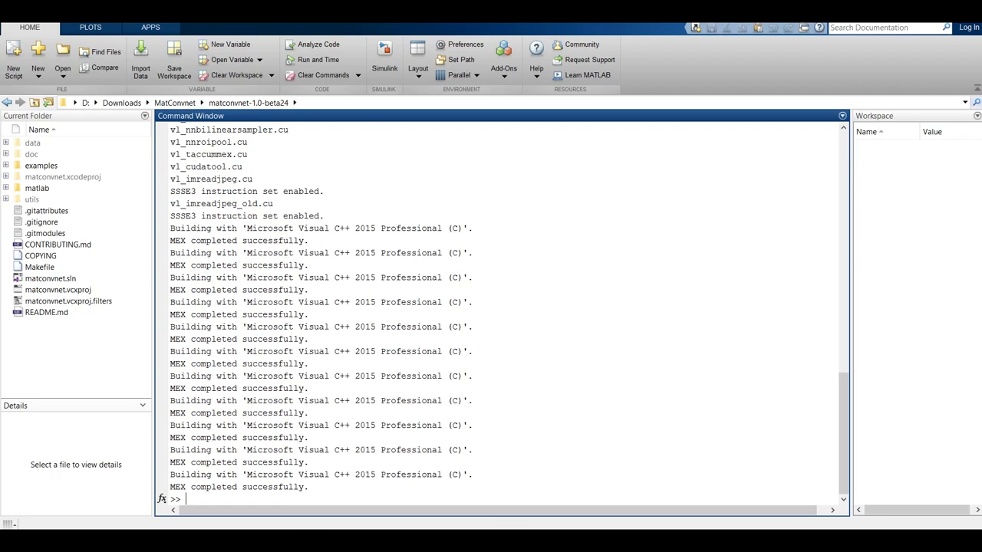
Step: Paste and run 'run matlab\vl_setupnn.m' in the MATLAB Command Window
click(220, 499)
key(ctrl+v)
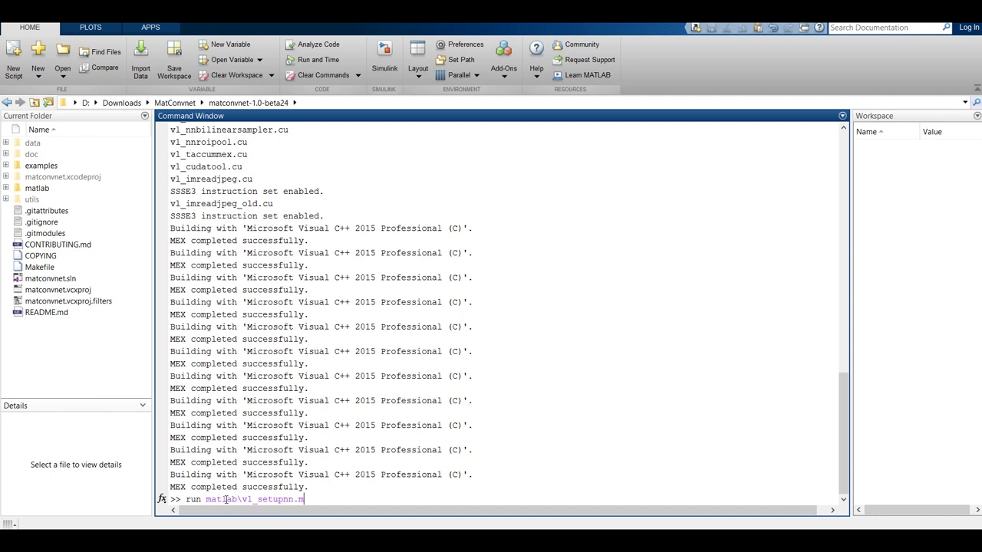
key(Return)
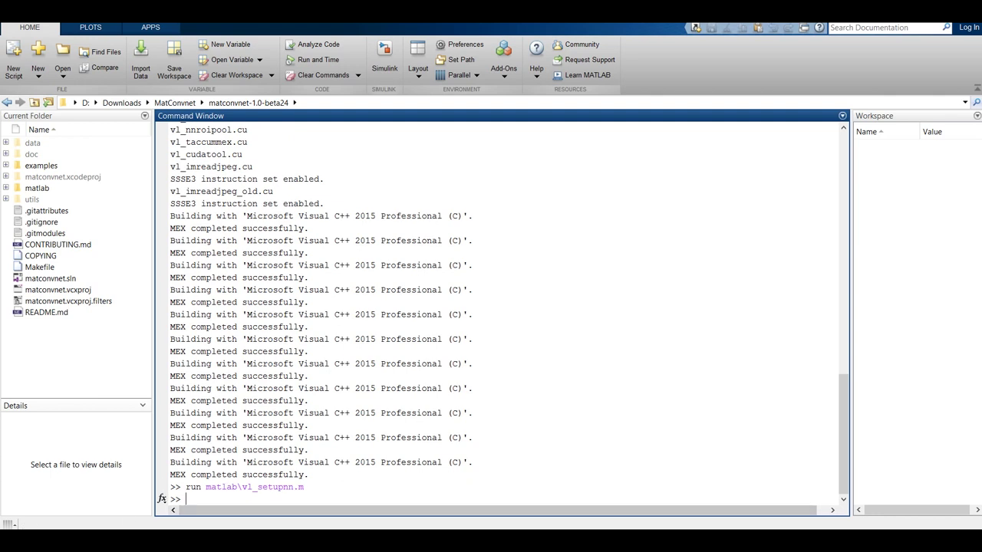
mouse_move(77, 536)
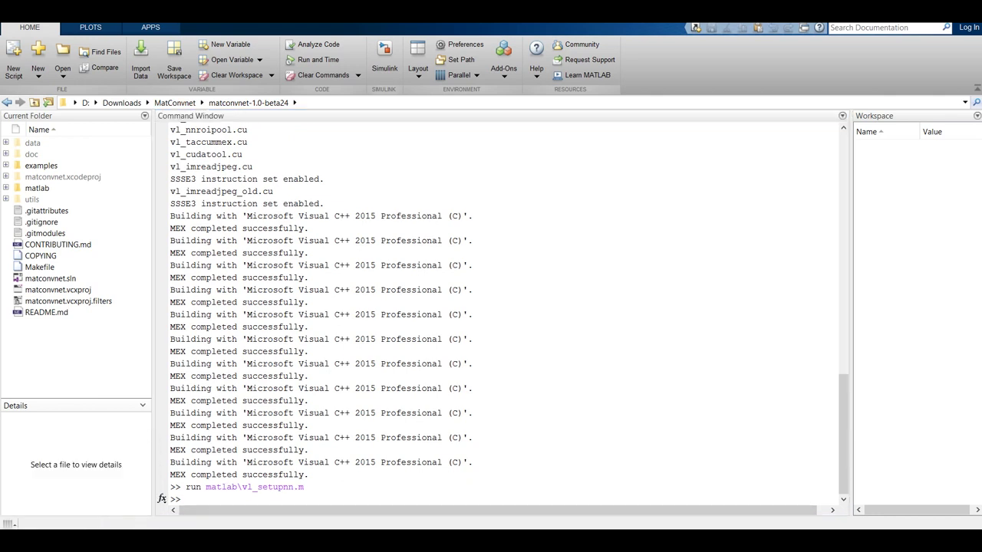
Step: Paste vl_testnn('gpu', true); from the guide into the prompt, then cut it back out
key(alt+Tab)
drag(368, 431, 480, 433)
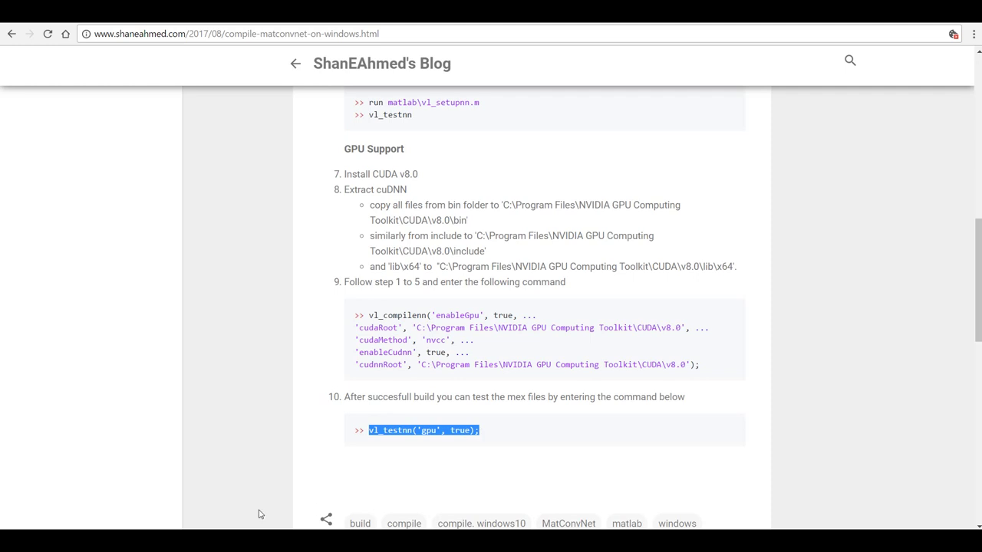
key(ctrl+c)
key(alt+Tab)
key(ctrl+v)
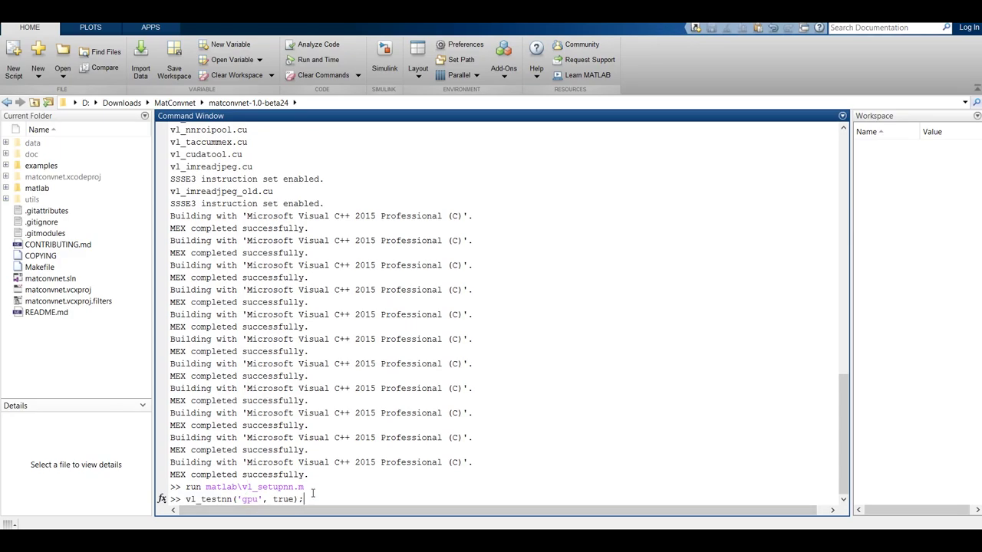
drag(311, 500, 184, 499)
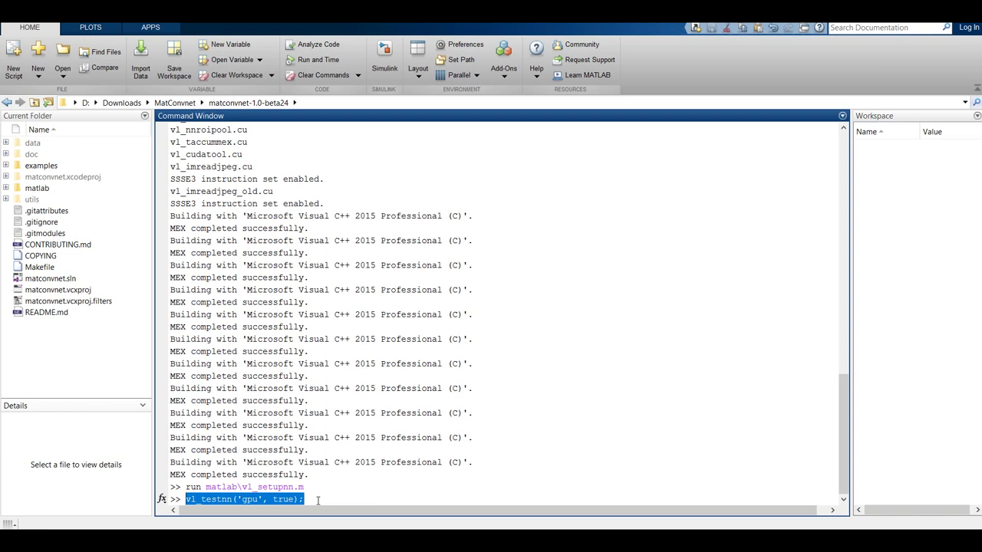
key(ctrl+x)
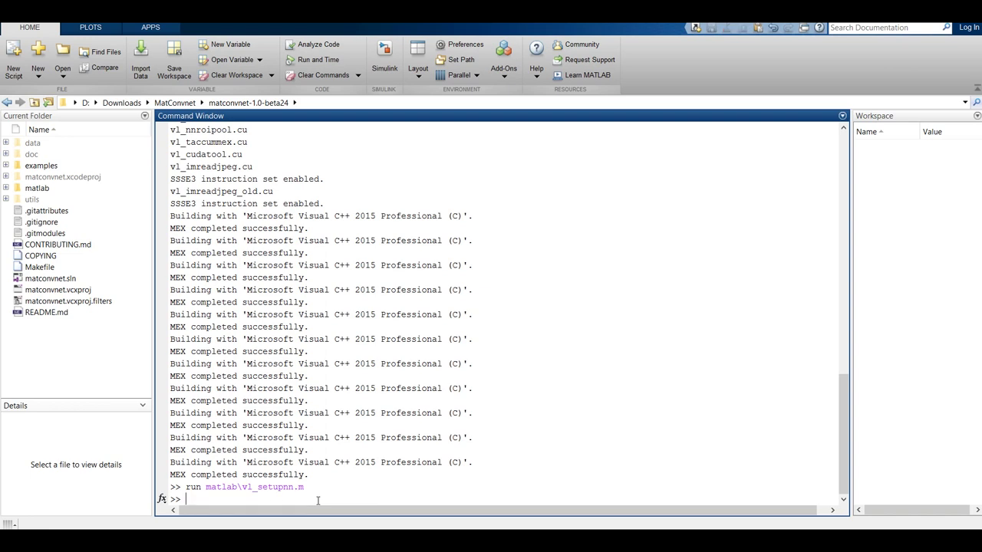